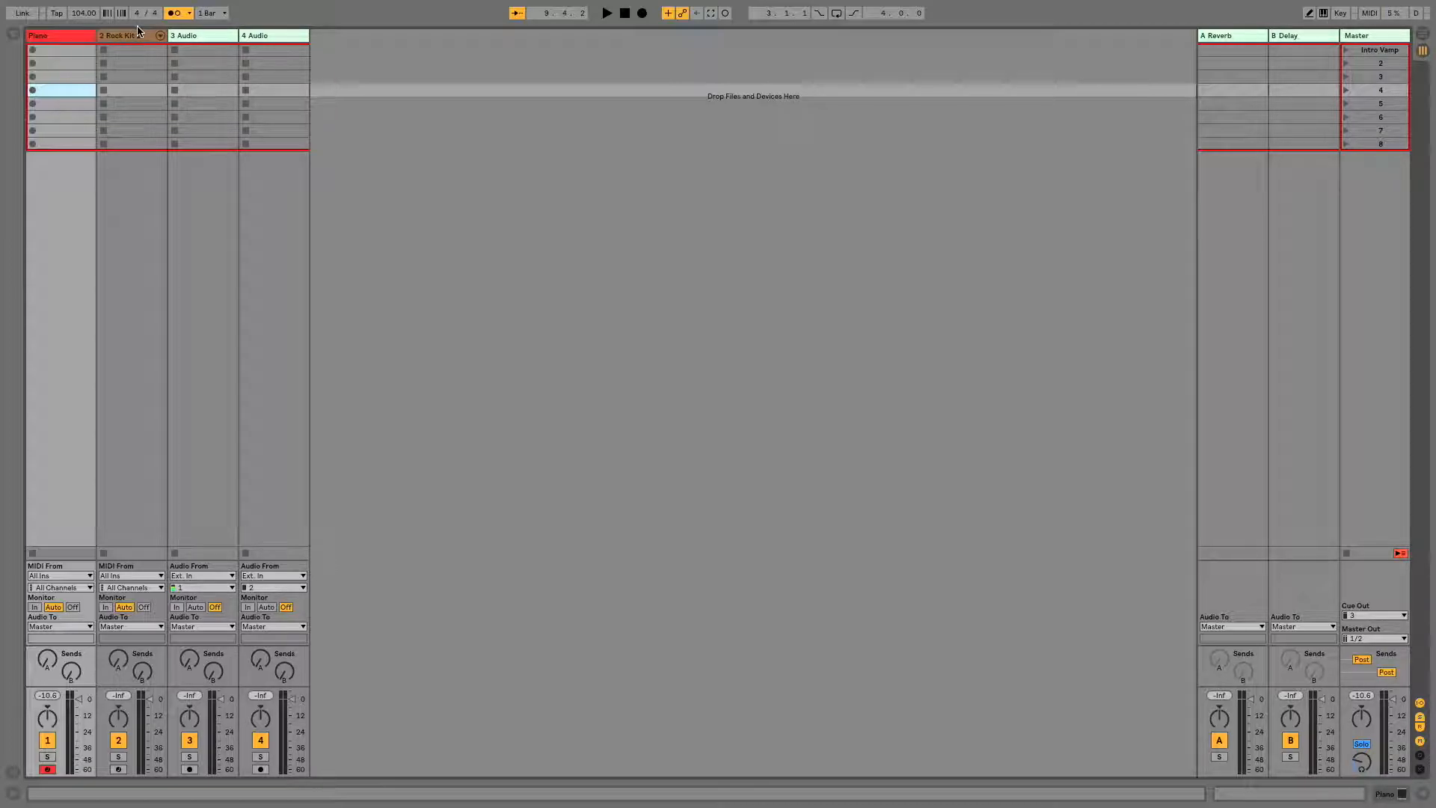
# - Record five MIDI clips one after another into the first five slots of the Piano track
pyautogui.click(66, 51)
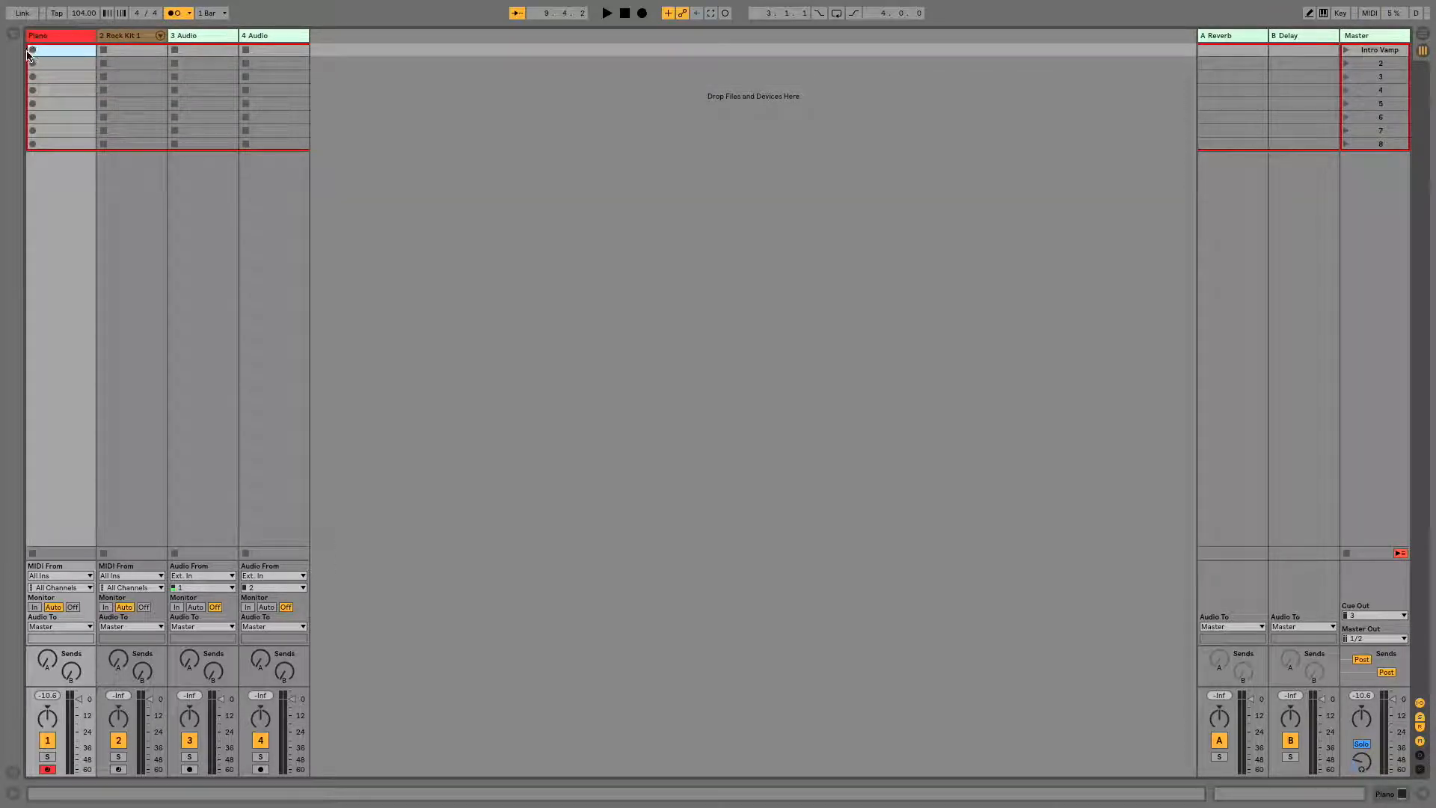
pyautogui.click(33, 50)
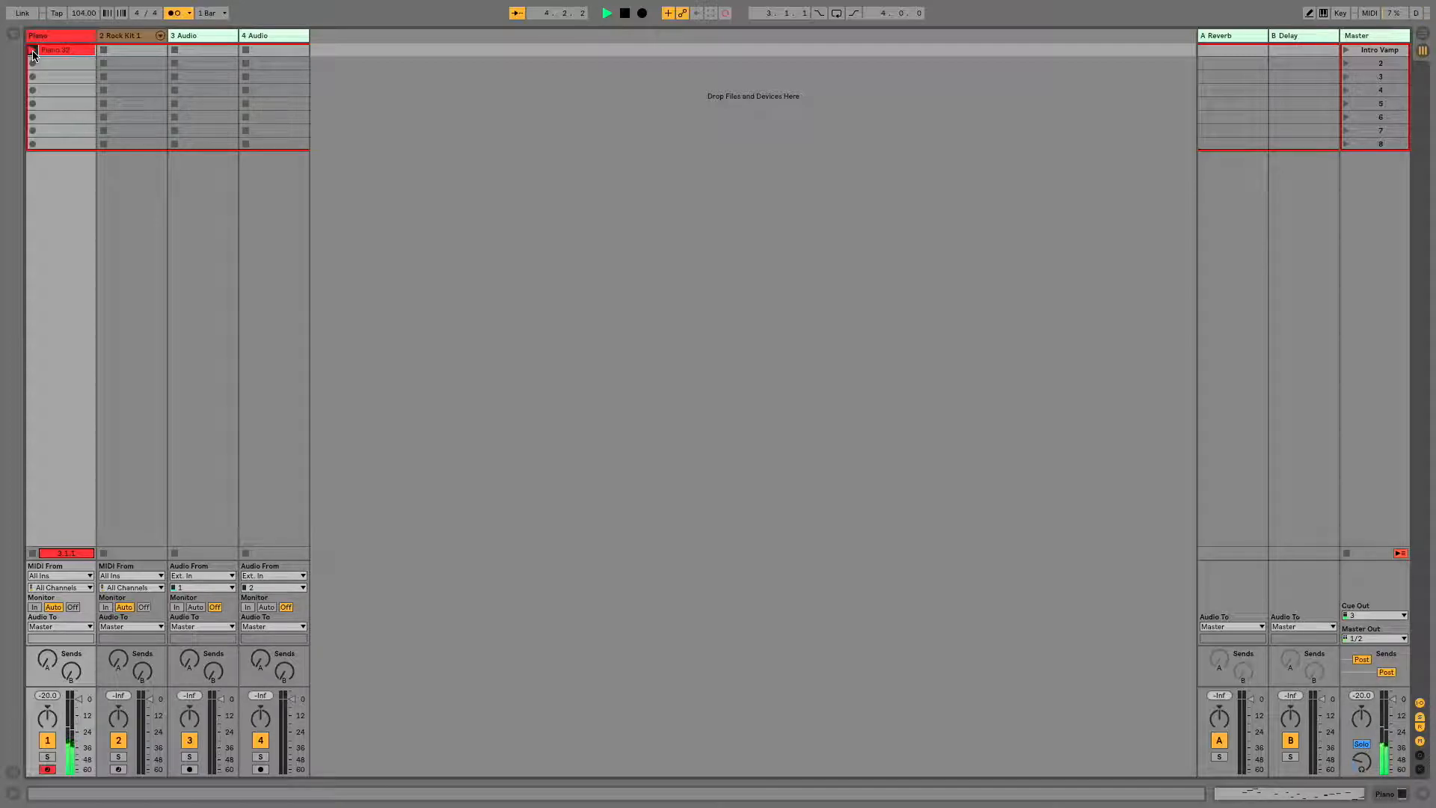
pyautogui.press('Down')
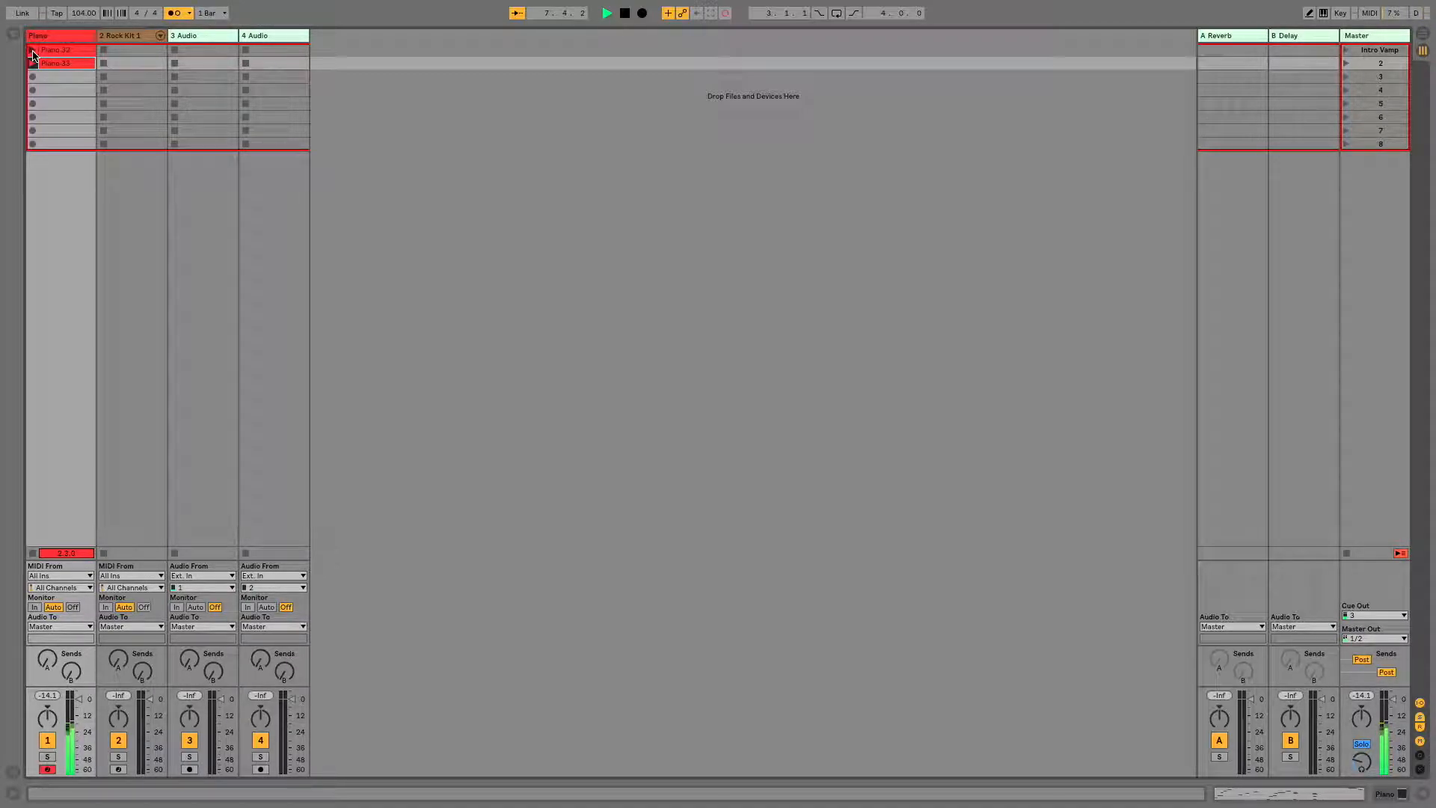
pyautogui.press('Down')
pyautogui.press('Return')
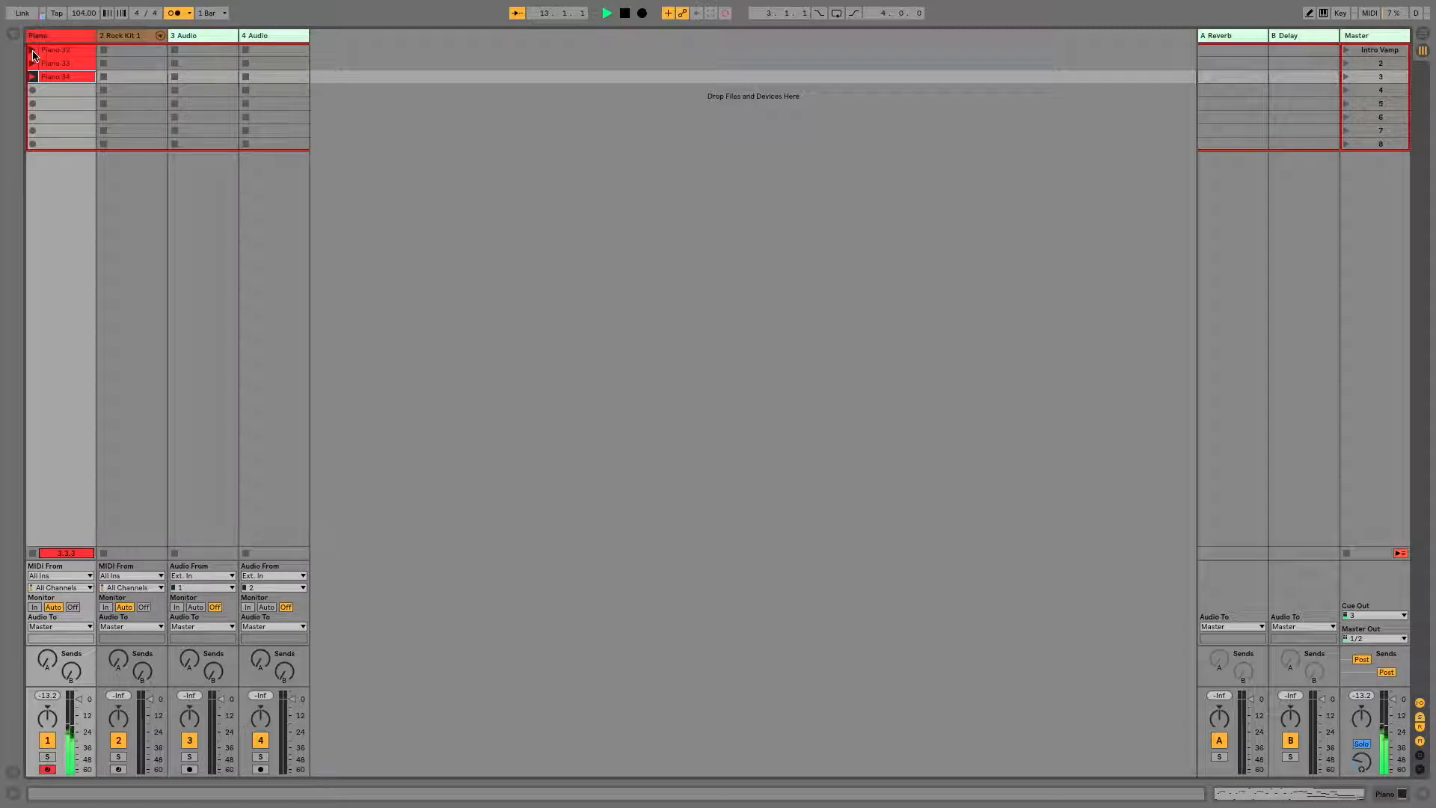
pyautogui.press('Down')
pyautogui.press('Return')
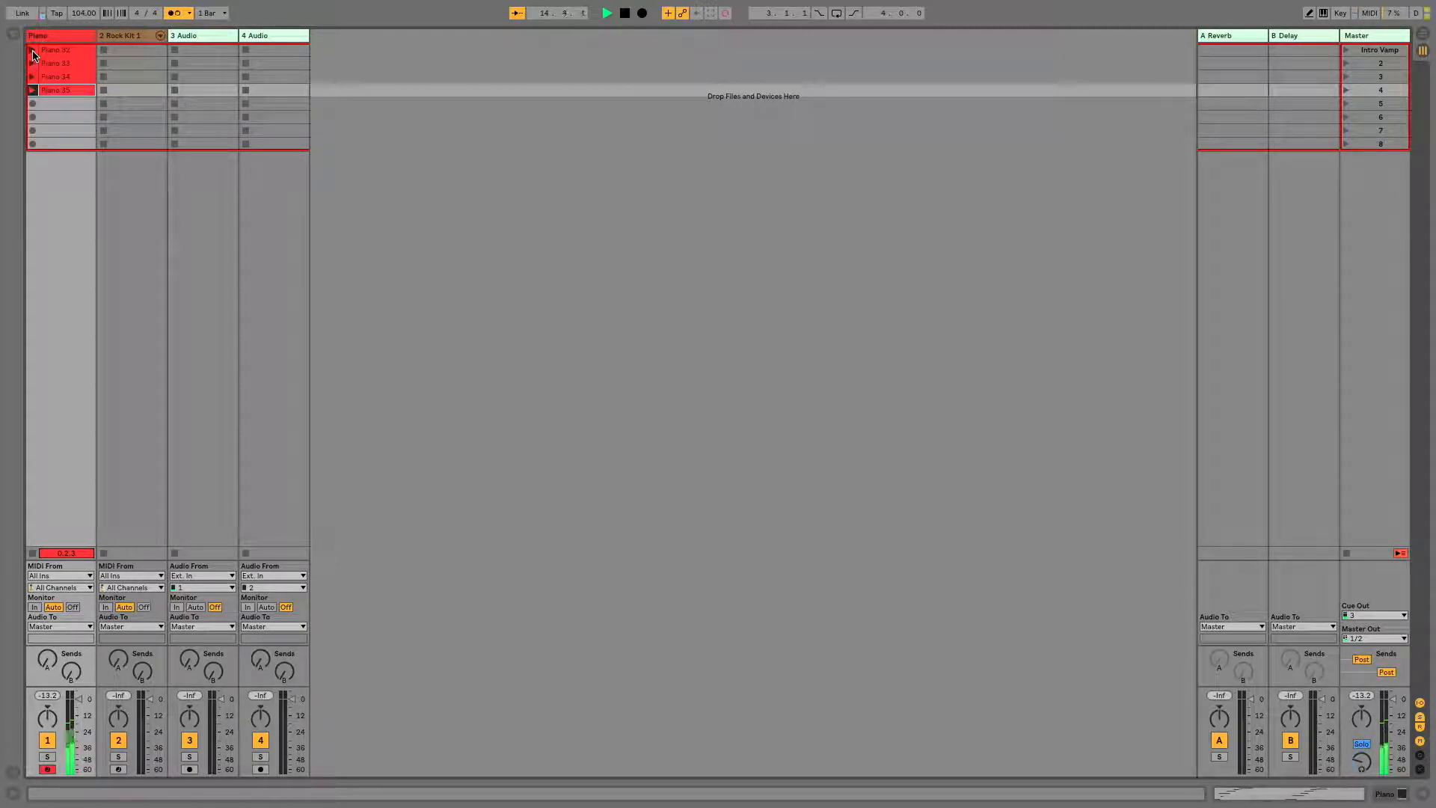
pyautogui.press('Down')
pyautogui.press('Return')
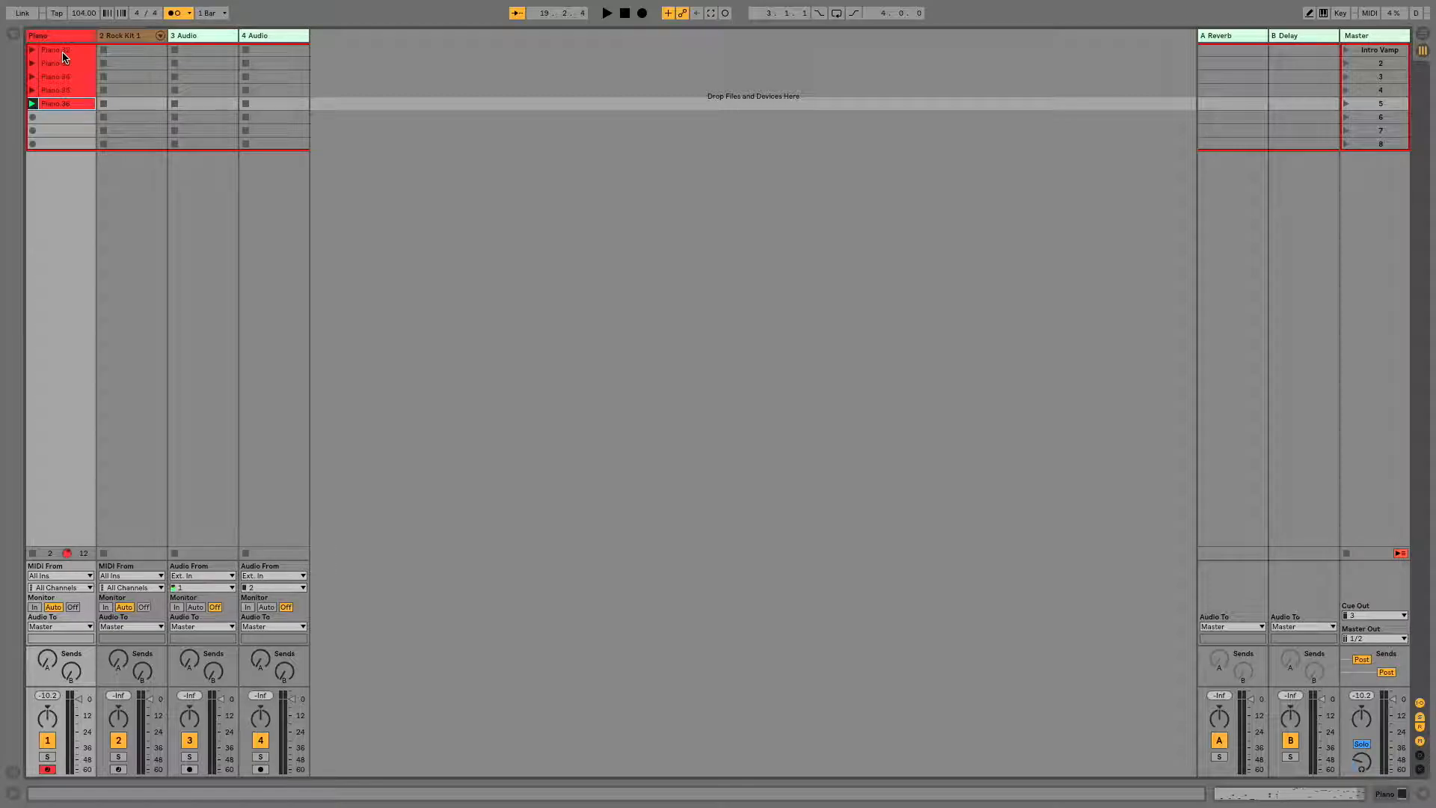
# - Open the first Piano clip for editing and enlarge the clip editor to about half the window height
pyautogui.click(64, 52)
pyautogui.doubleClick(63, 54)
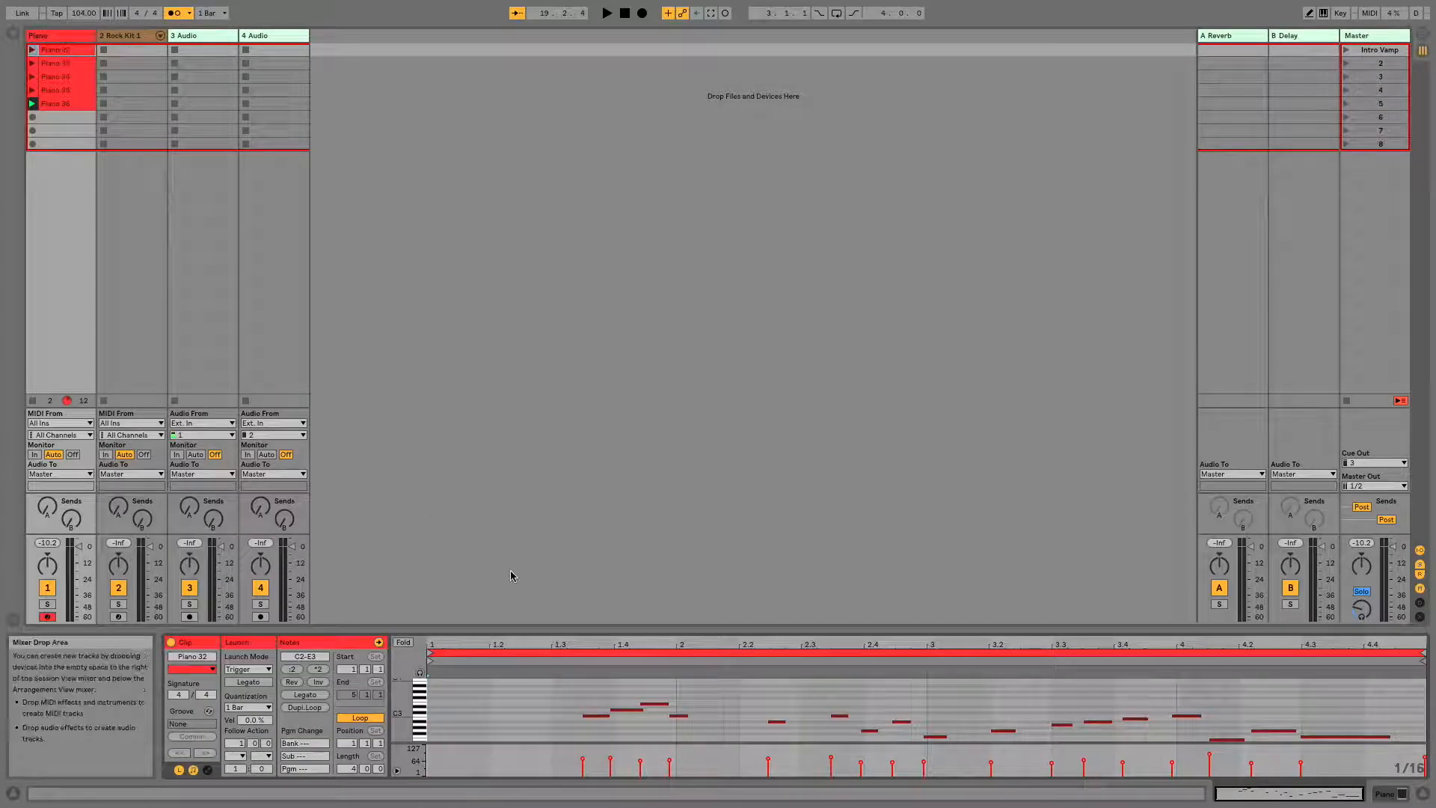
pyautogui.moveTo(599, 636); pyautogui.dragTo(593, 375)
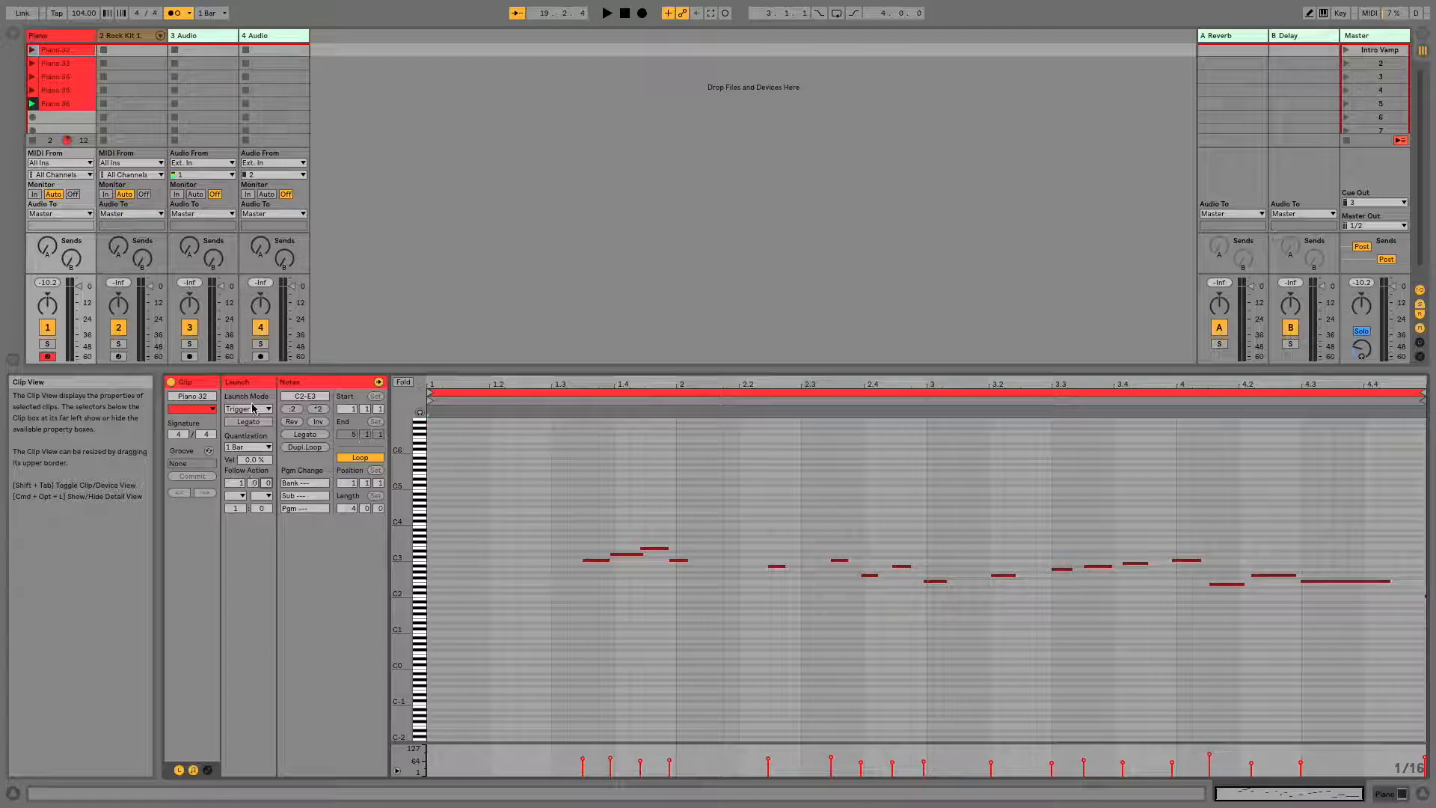
# - Examine the first clip's launch properties and the choices available for Follow Action A
pyautogui.click(179, 770)
pyautogui.click(179, 770)
pyautogui.click(179, 770)
pyautogui.click(180, 770)
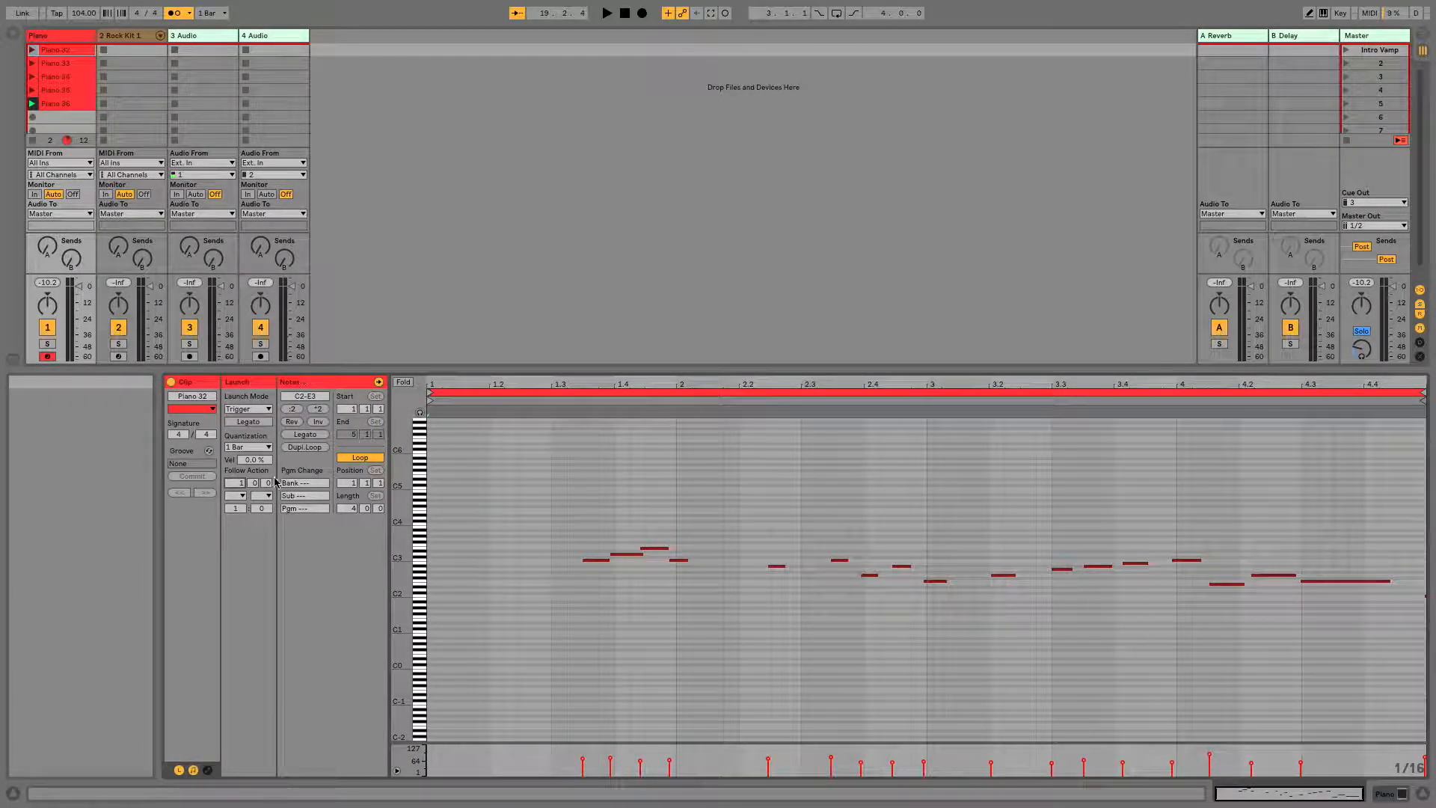
pyautogui.click(241, 495)
pyautogui.click(241, 497)
pyautogui.click(242, 497)
pyautogui.click(241, 497)
pyautogui.click(241, 497)
pyautogui.click(241, 497)
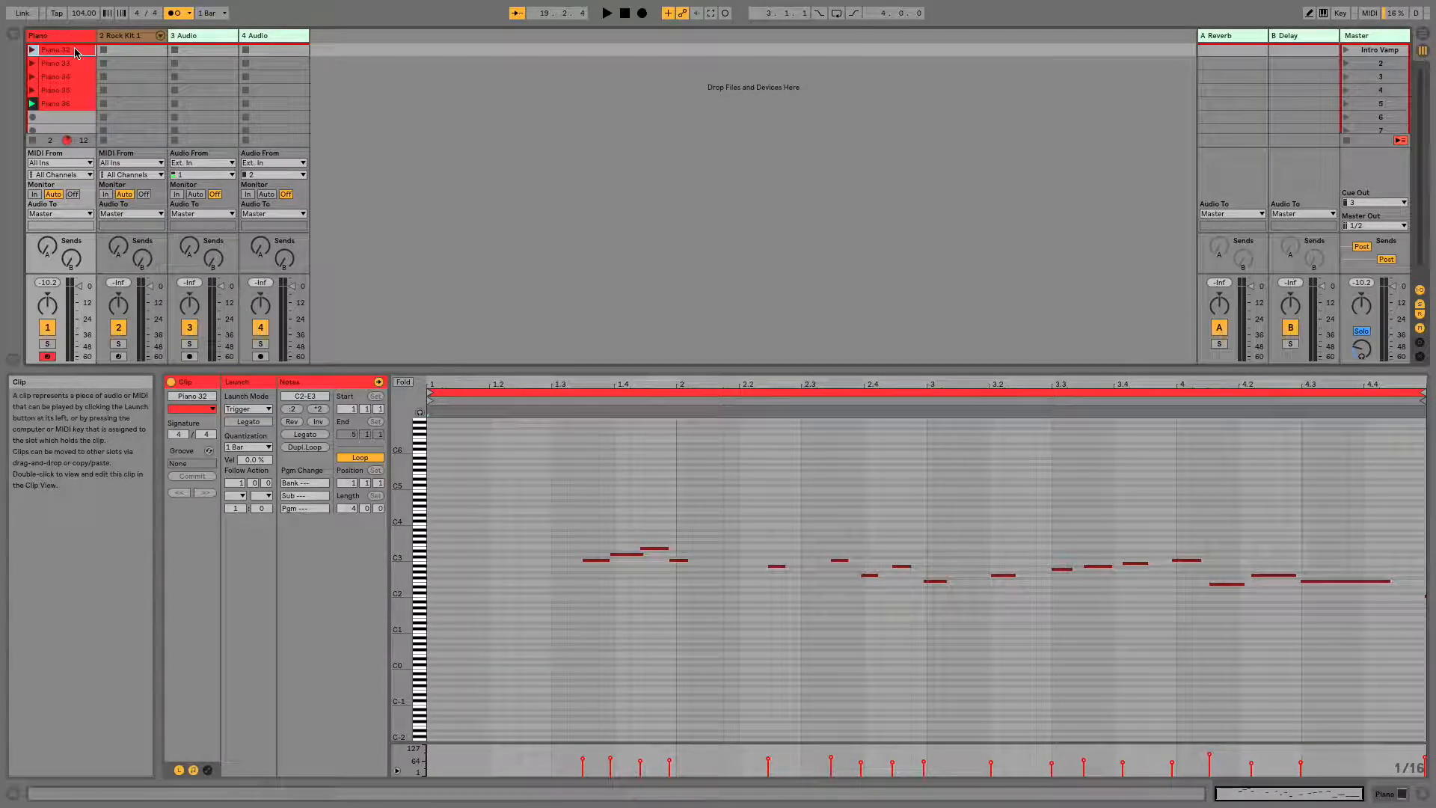
# - Set the first Piano clip's Follow Action to Next after 2 bars and test it by playing the first scene
pyautogui.click(33, 140)
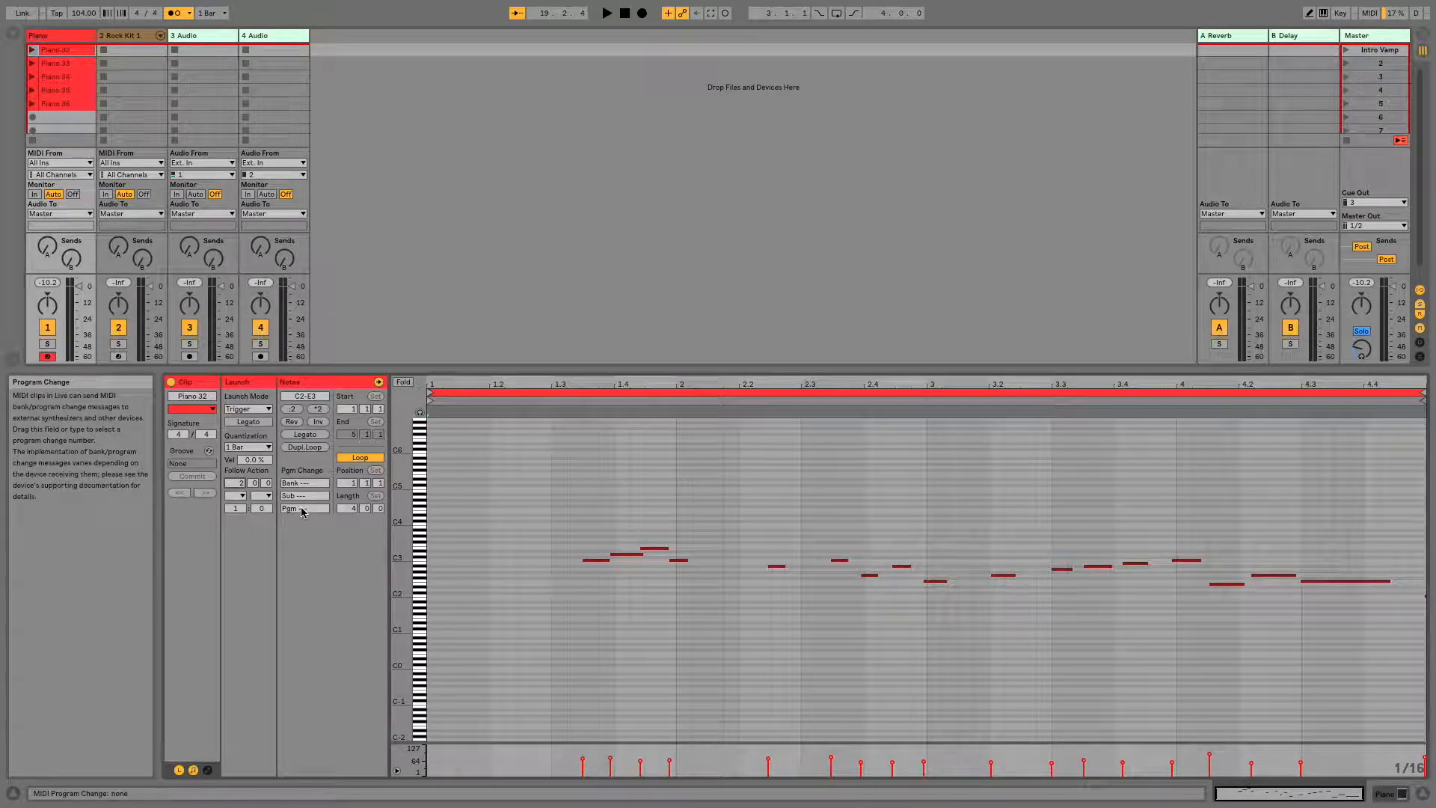
pyautogui.click(236, 495)
pyautogui.click(249, 552)
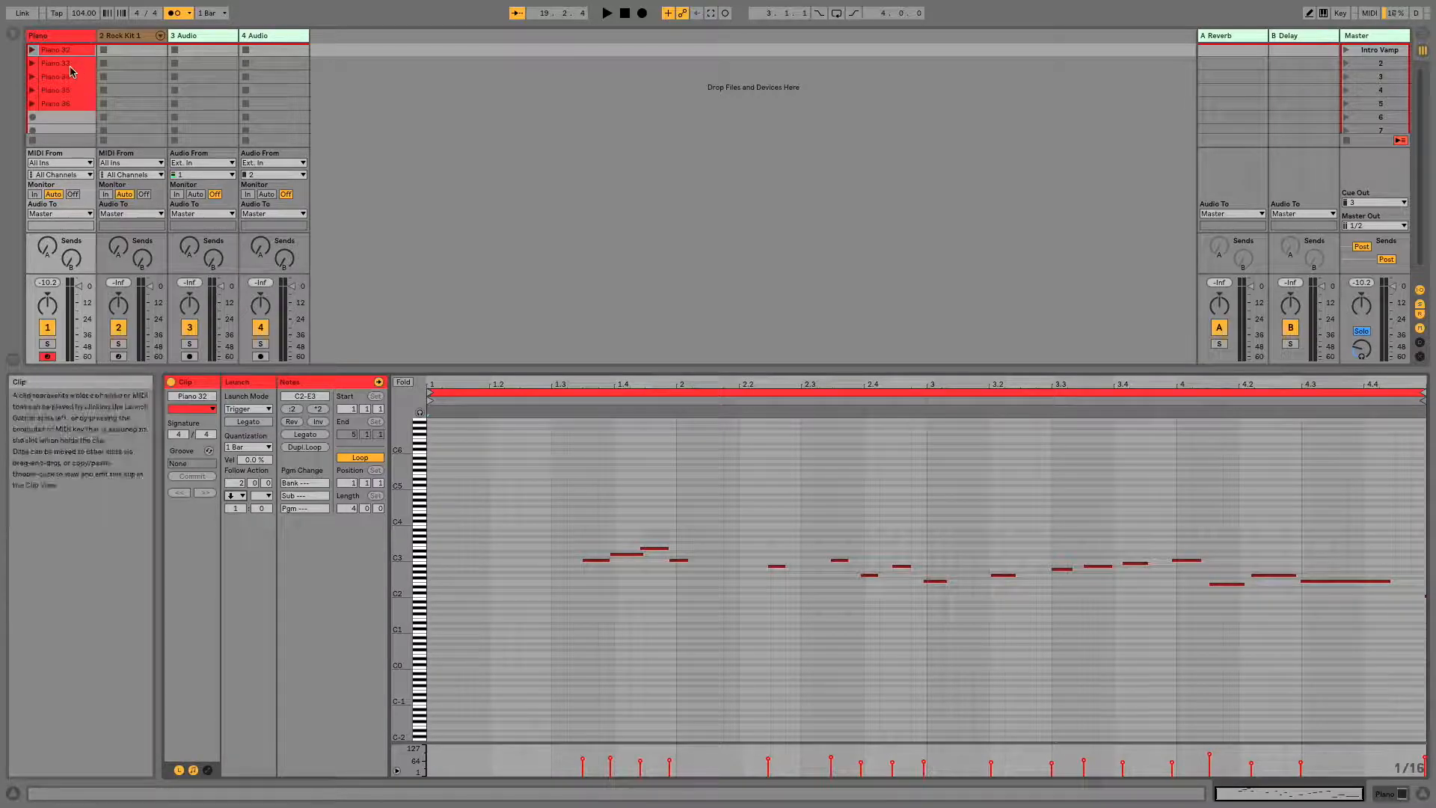
pyautogui.click(1345, 53)
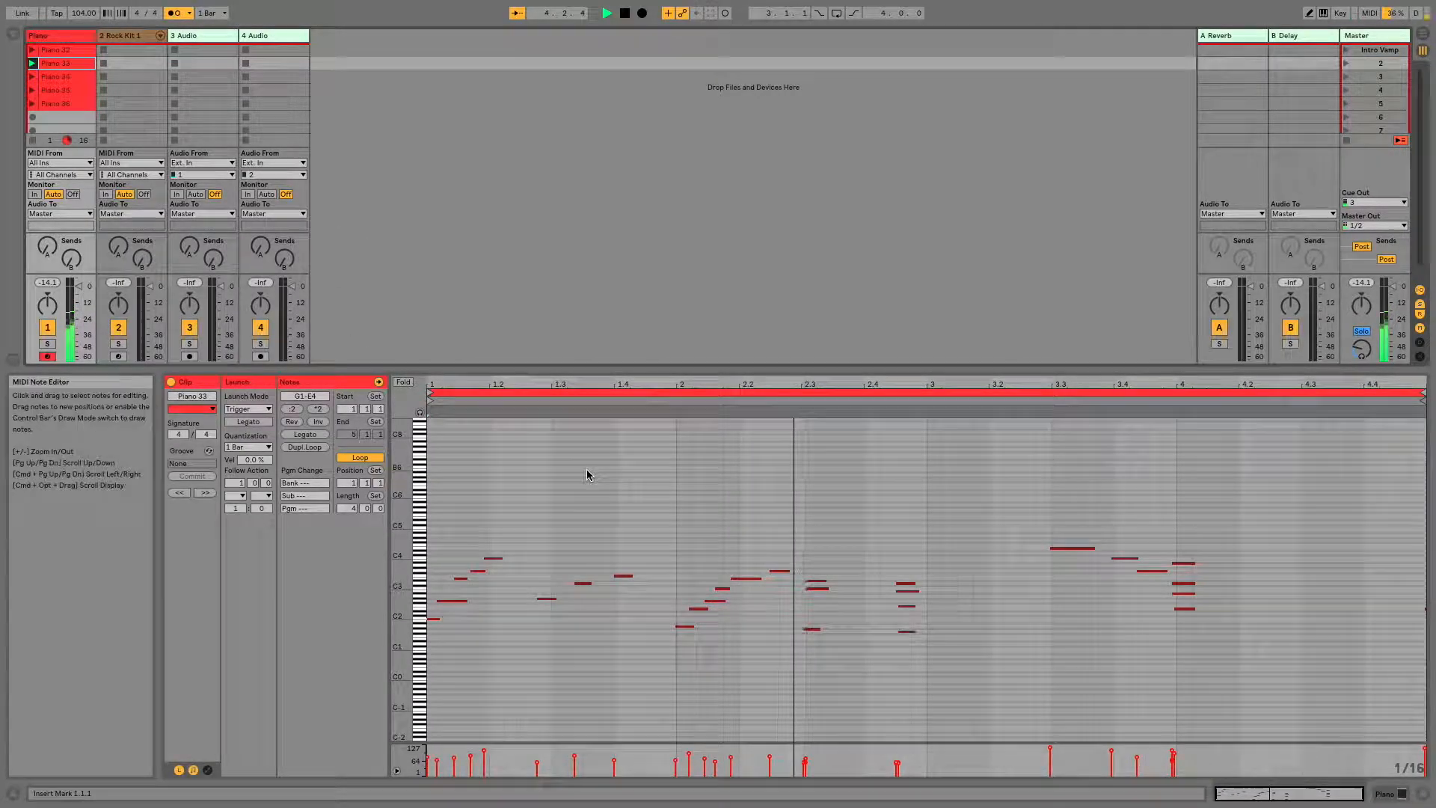
pyautogui.press('space')
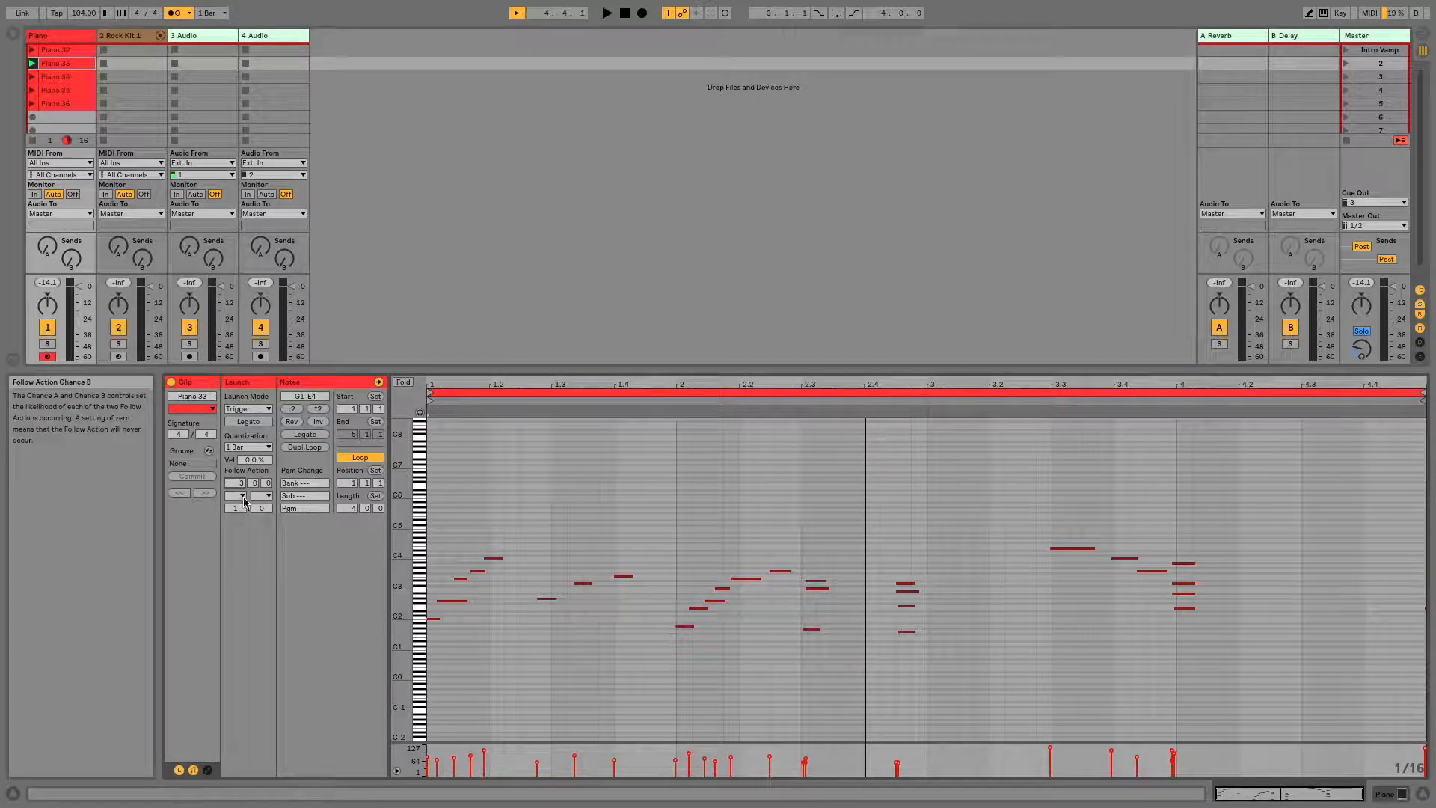
# - Give the second Piano clip Follow Actions Previous and Other after 3 bars with 1:1 chances, and test them from the first scene
pyautogui.click(241, 495)
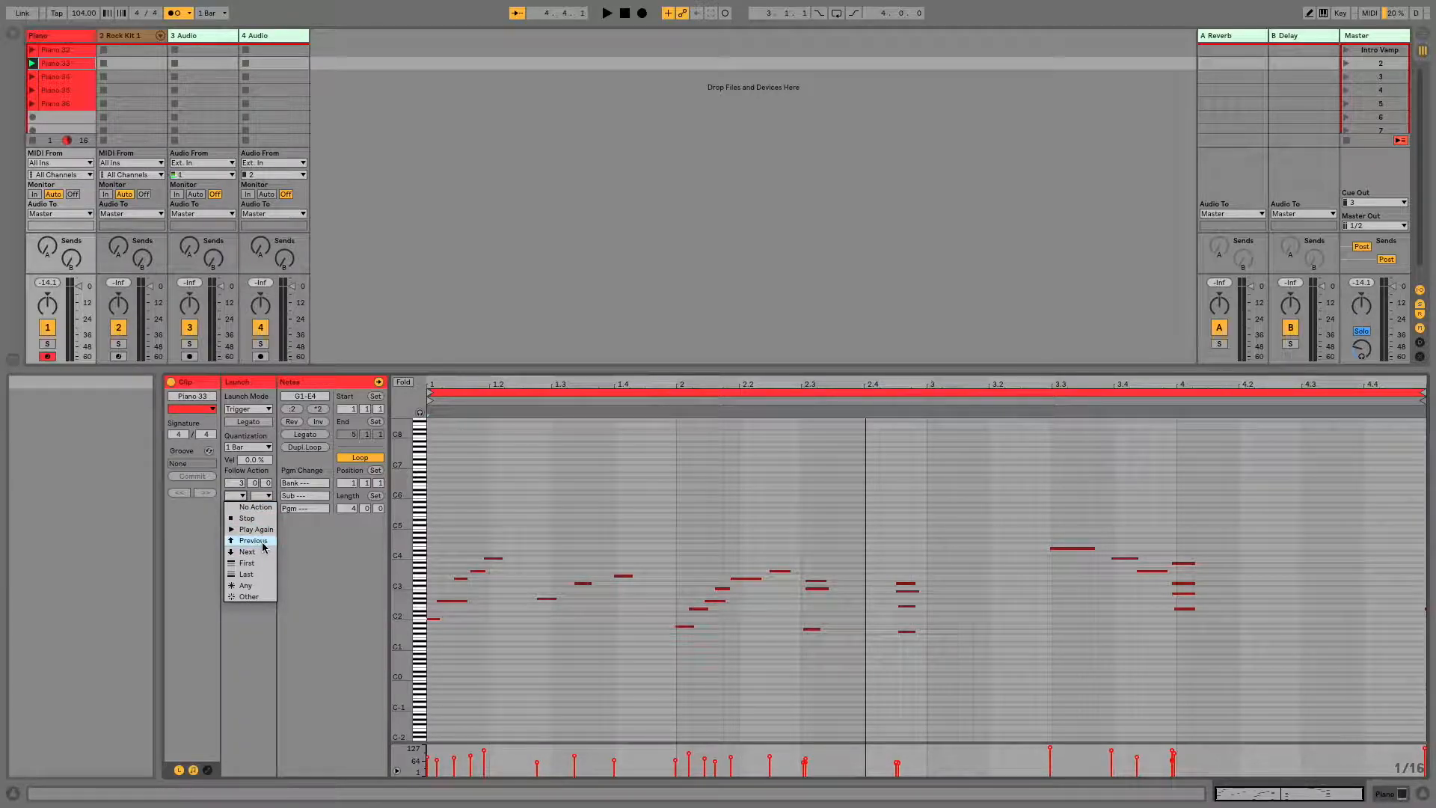
pyautogui.click(262, 540)
pyautogui.click(262, 495)
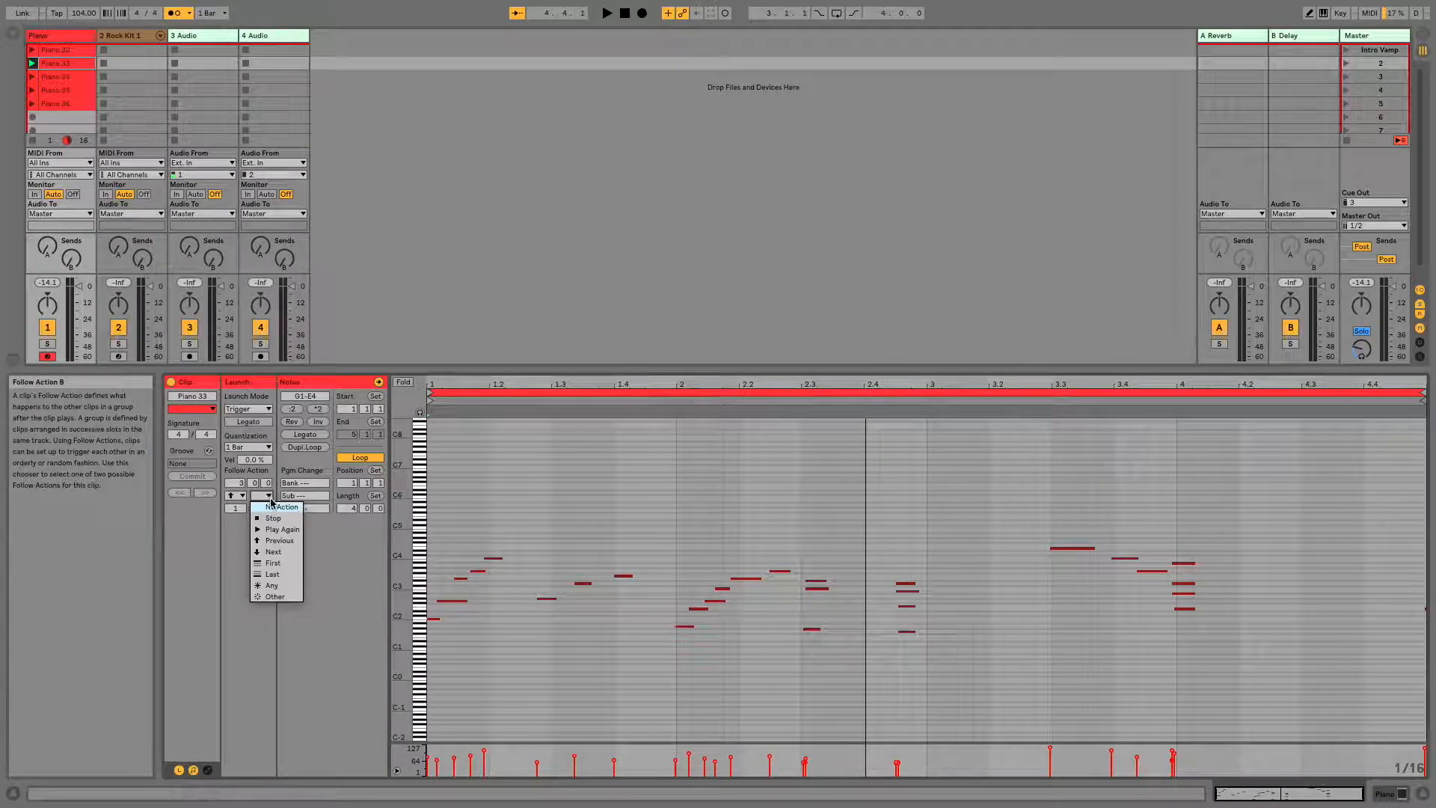
pyautogui.click(289, 596)
pyautogui.moveTo(263, 512); pyautogui.dragTo(263, 496)
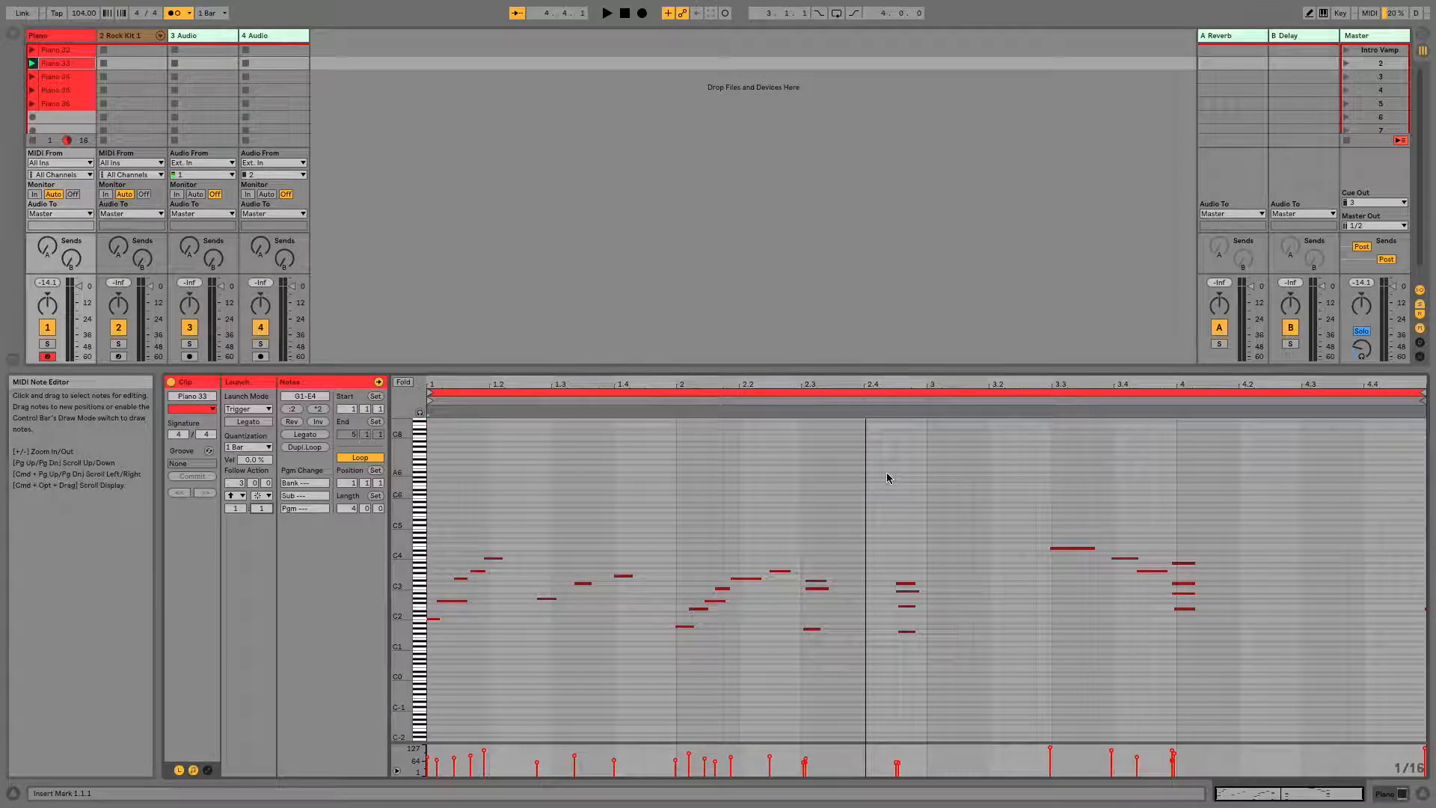
pyautogui.click(1348, 53)
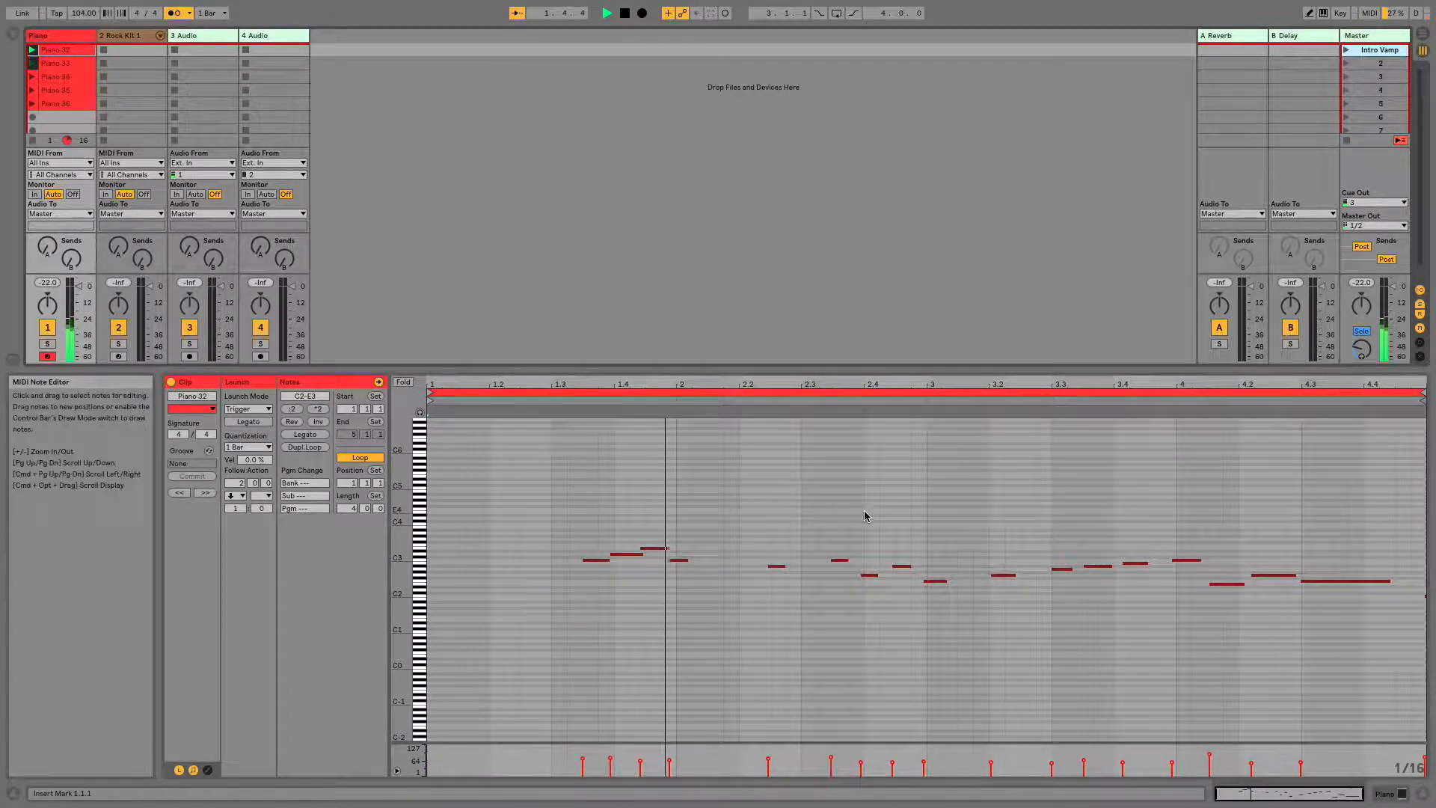
pyautogui.click(68, 68)
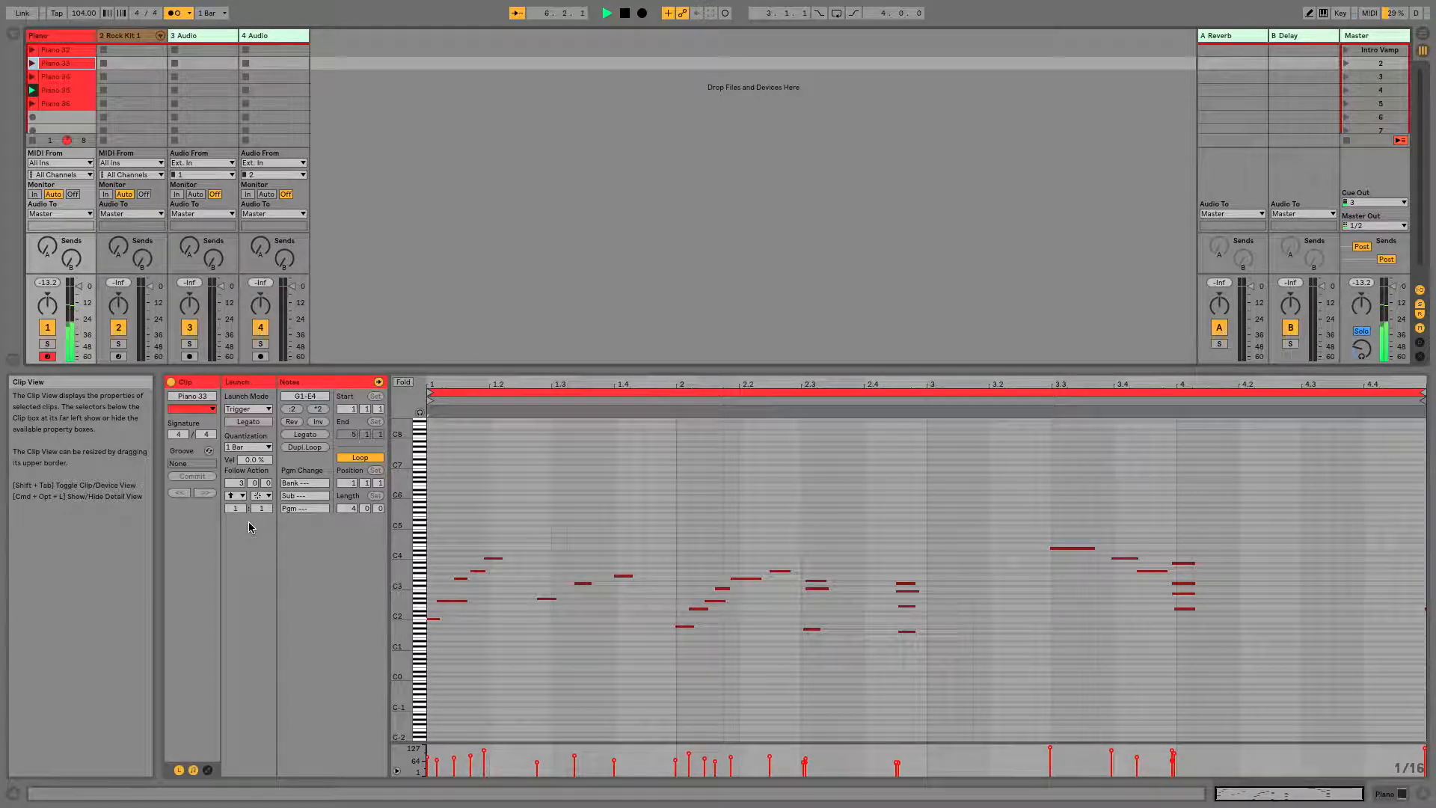
# - Set the fourth Piano clip's Follow Action time to 2 bars and 2 beats
pyautogui.click(95, 91)
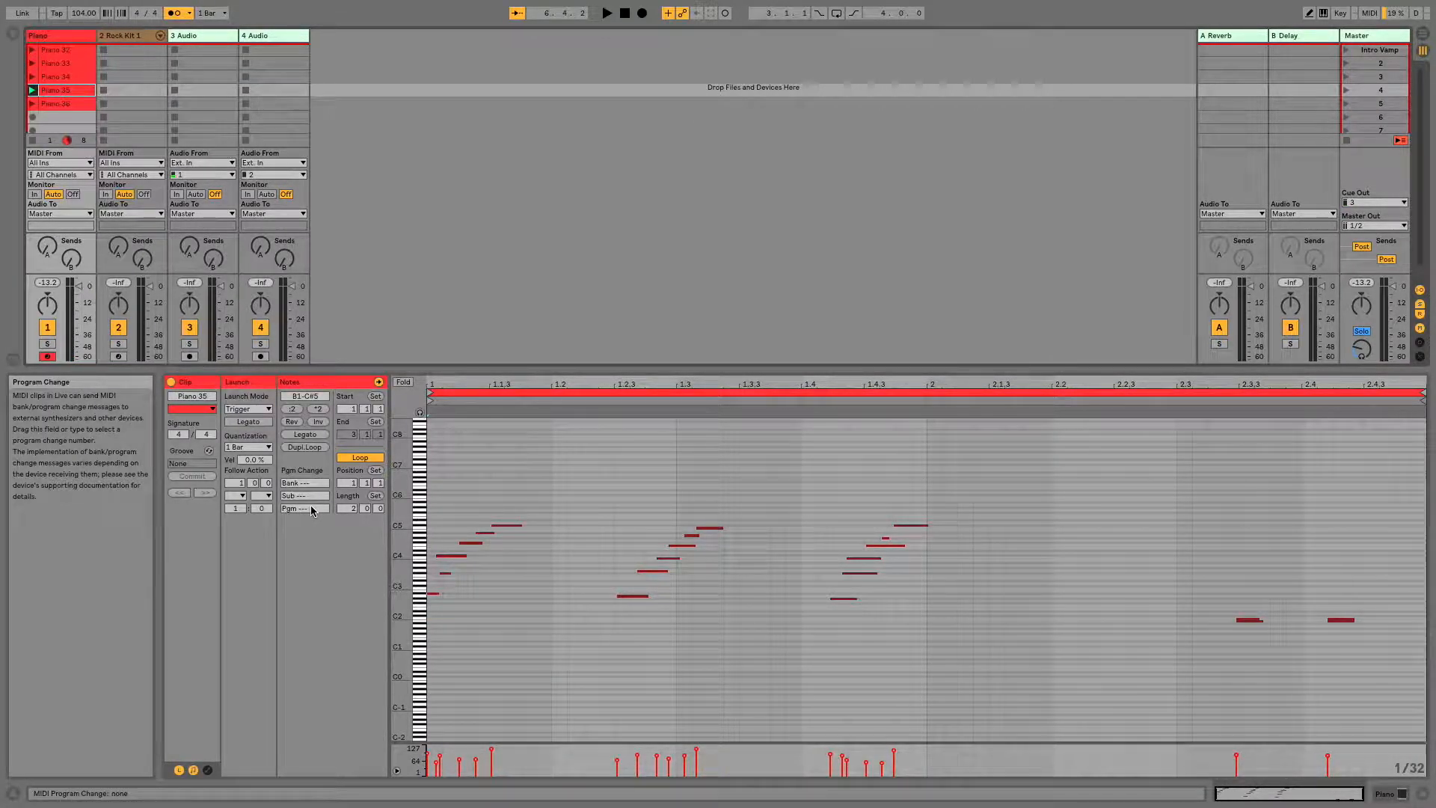
pyautogui.moveTo(243, 484); pyautogui.dragTo(242, 475)
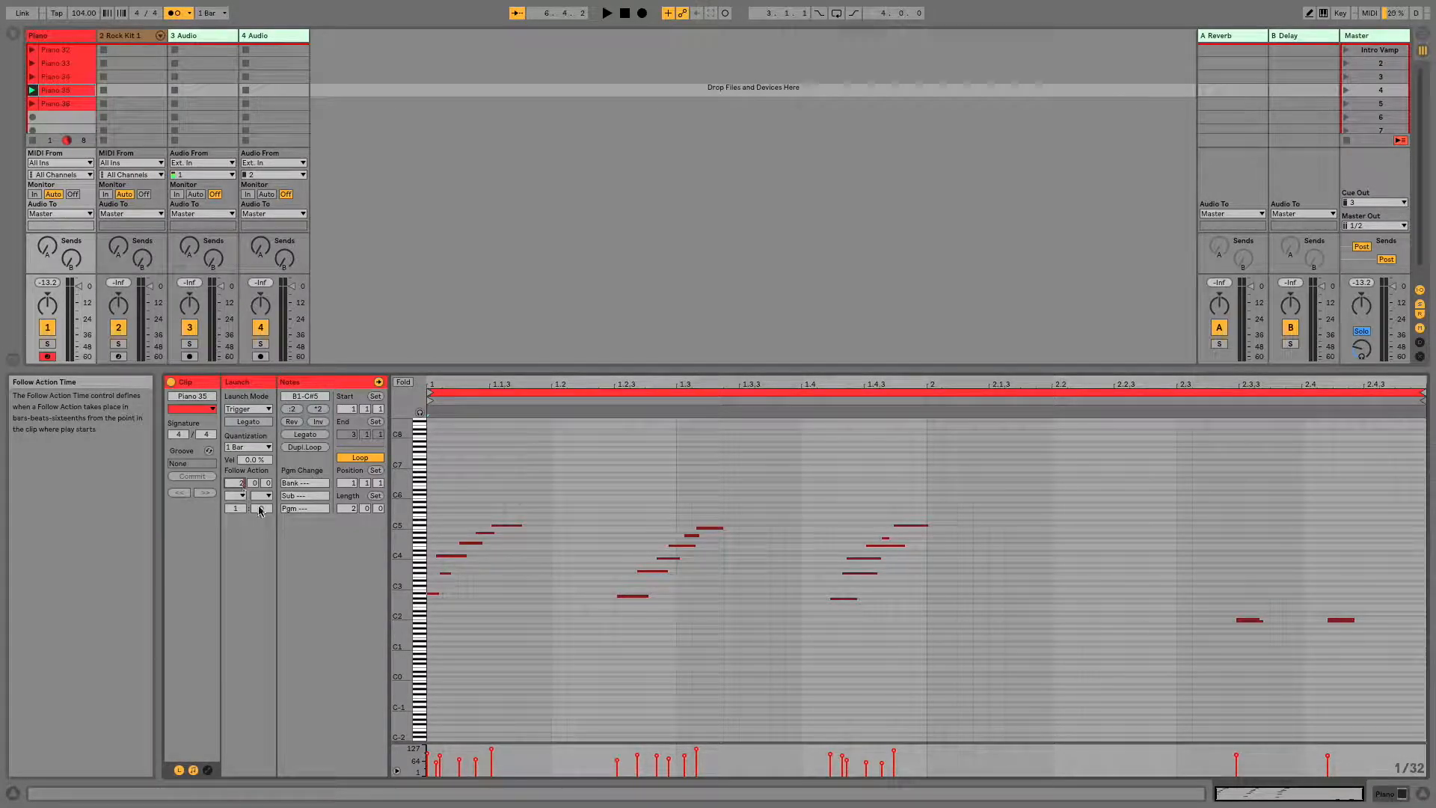
pyautogui.click(255, 483)
pyautogui.moveTo(256, 488); pyautogui.dragTo(256, 478)
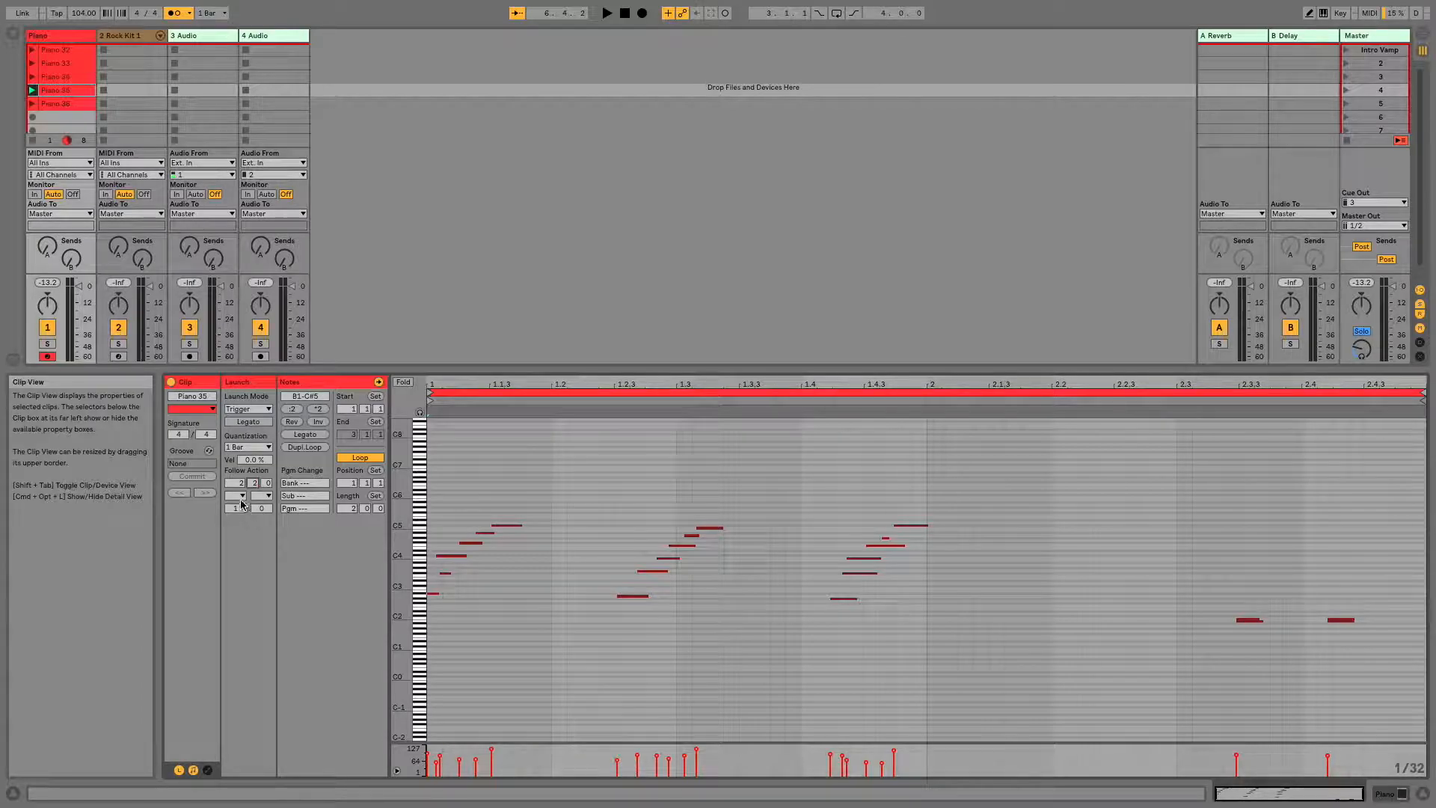
# - Set the fourth clip's Follow Actions to Other and Play Again with 2:1 chances, and test them by playing the fourth scene
pyautogui.click(236, 495)
pyautogui.click(263, 598)
pyautogui.click(258, 496)
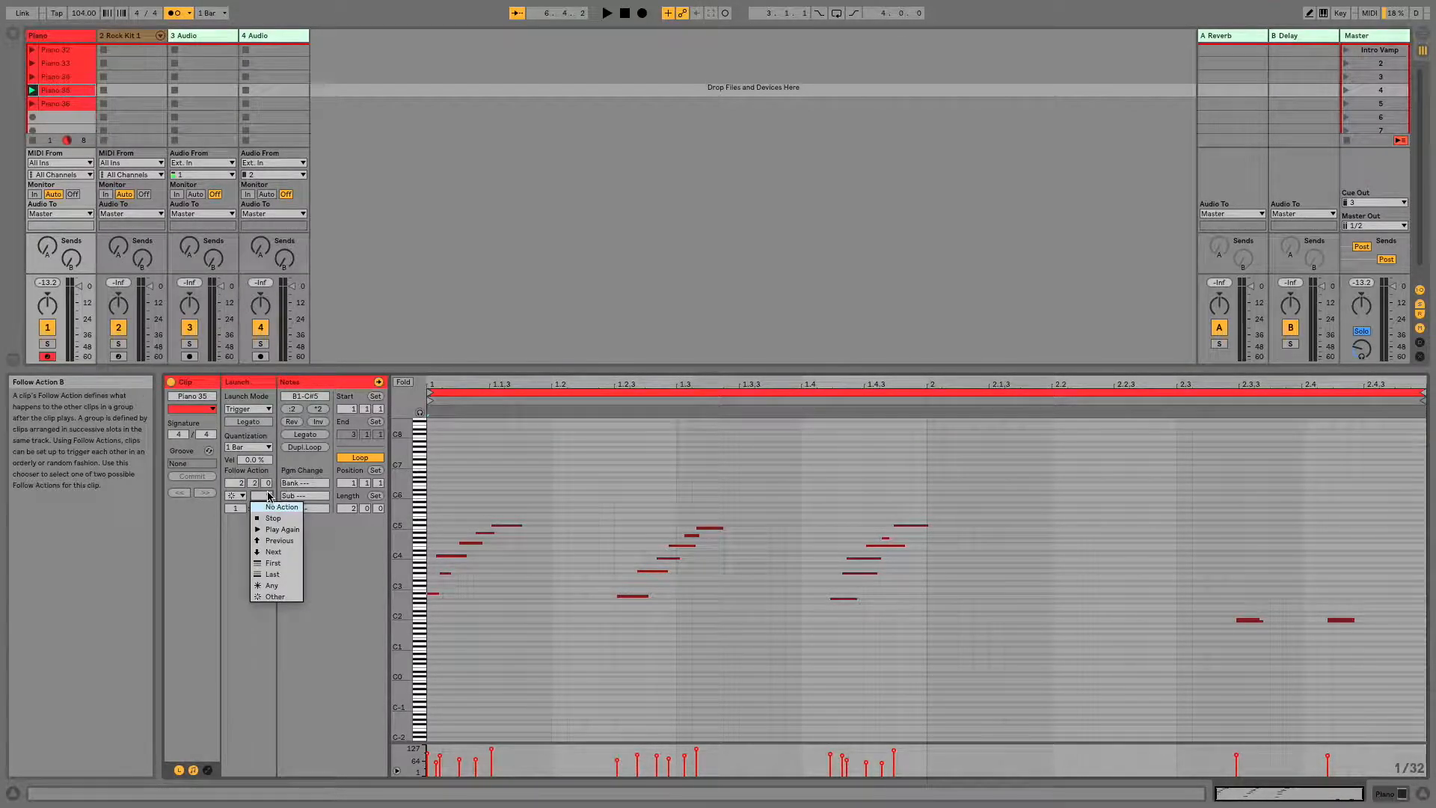
pyautogui.click(279, 530)
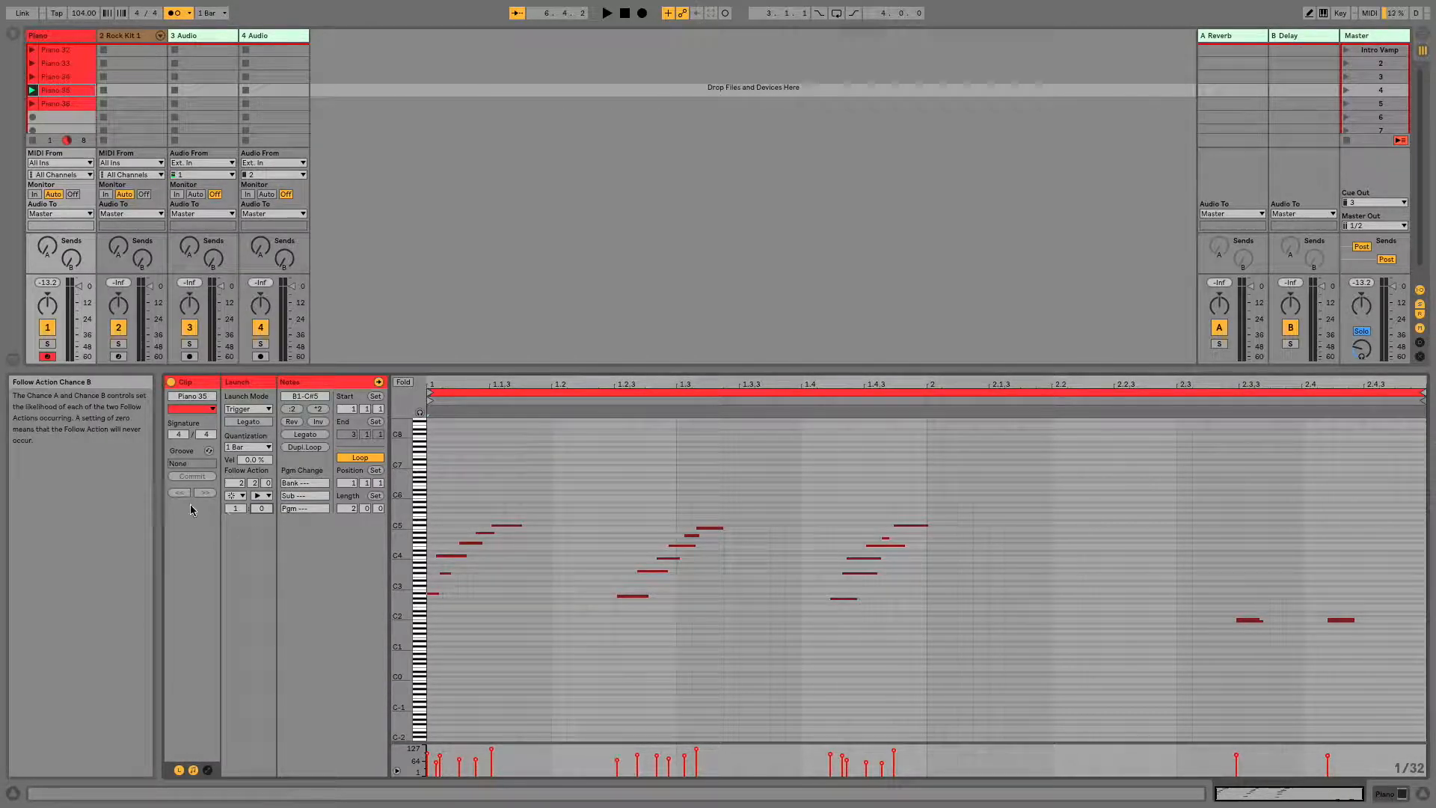
pyautogui.write('2')
pyautogui.click(261, 508)
pyautogui.write('1')
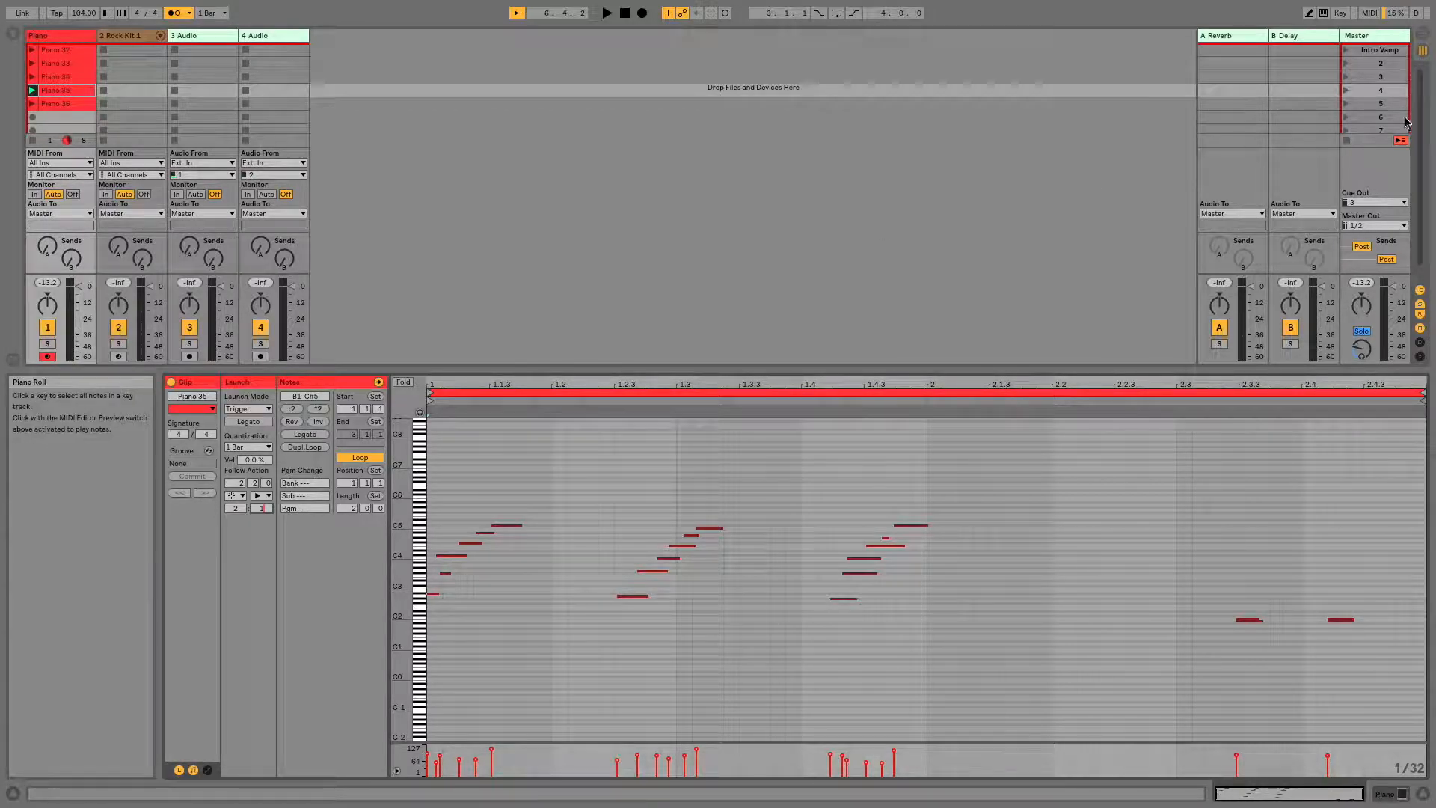
pyautogui.click(1346, 89)
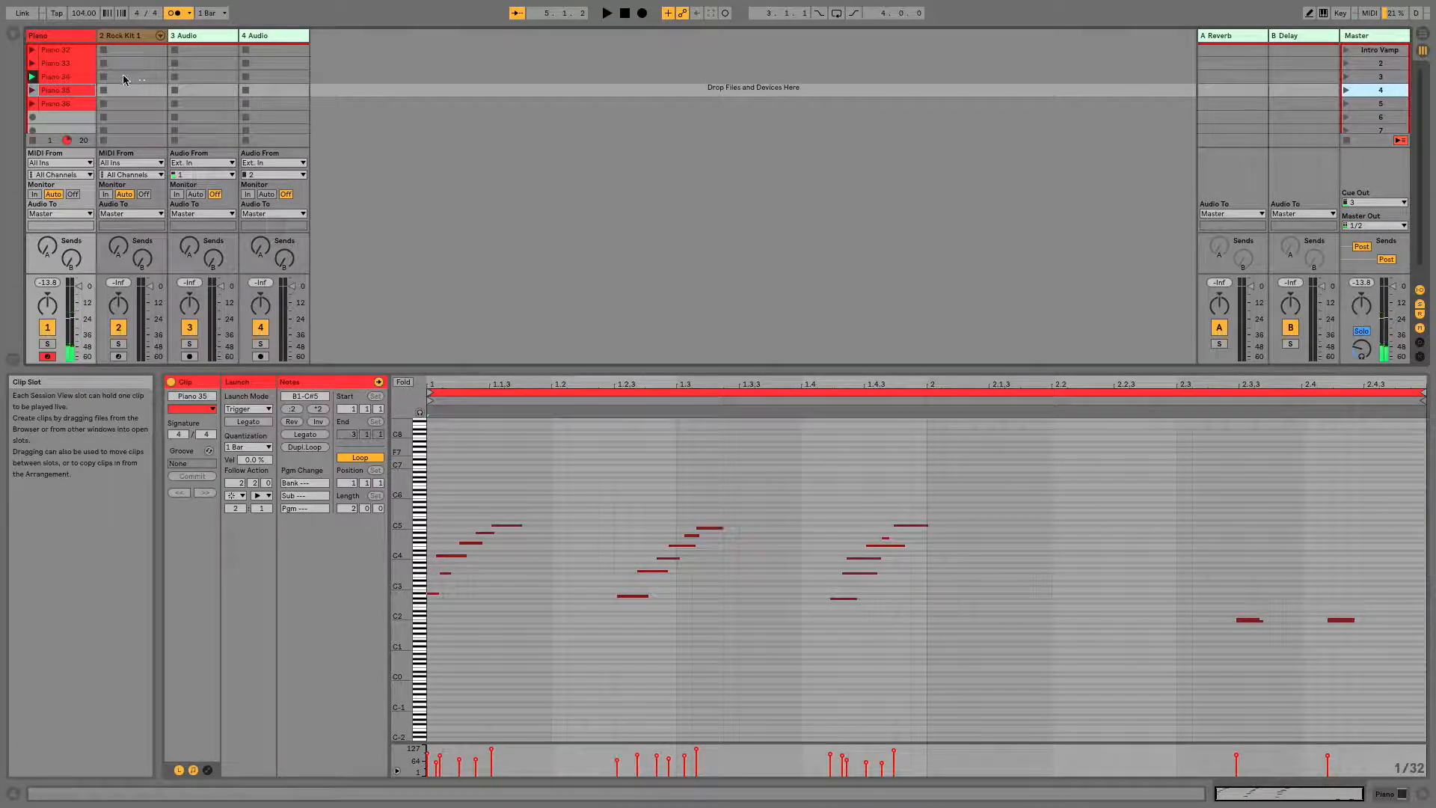
# - Give the third Piano clip Follow Actions First and Any after 4 bars with 1:1 chances, and test them by playing its scene
pyautogui.click(71, 78)
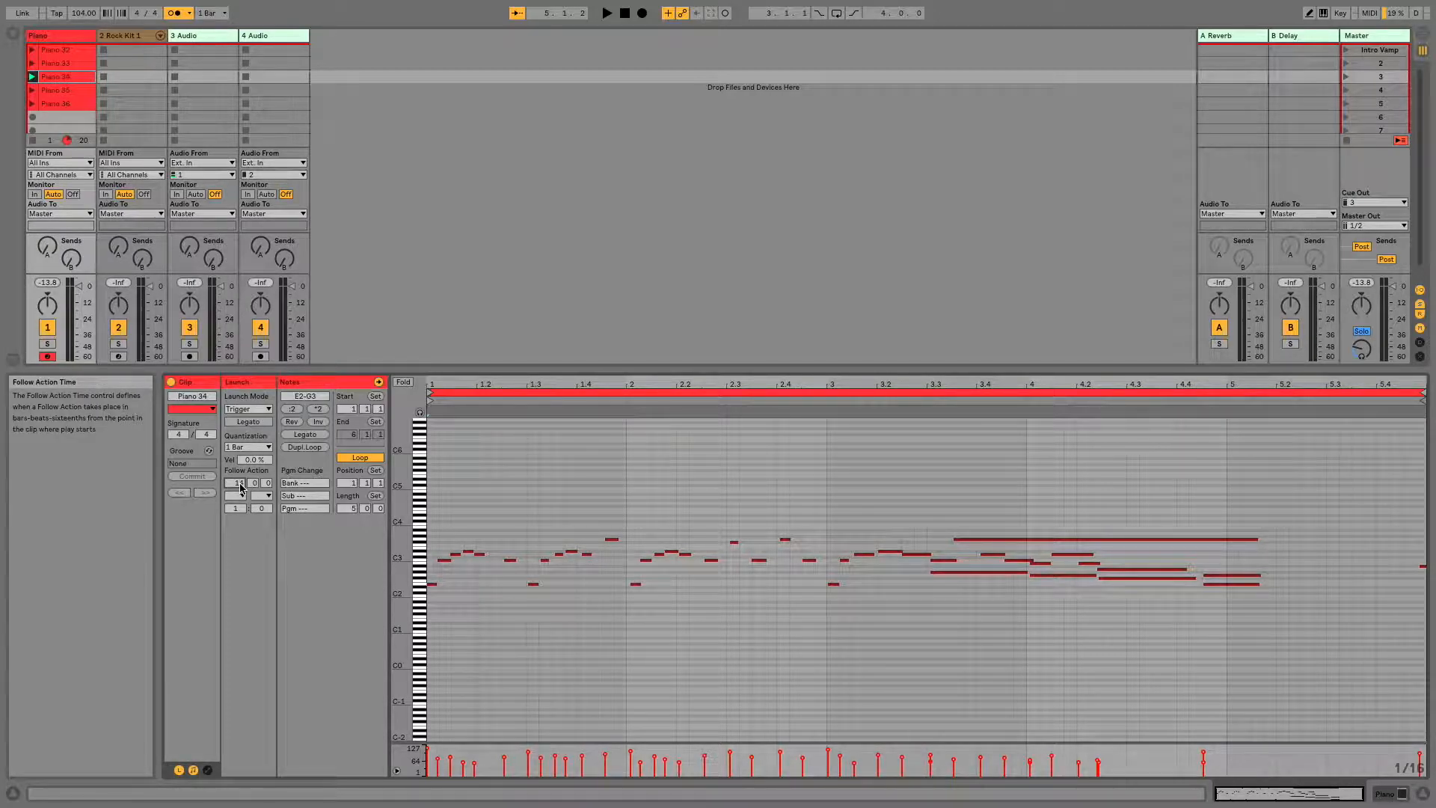
pyautogui.click(239, 495)
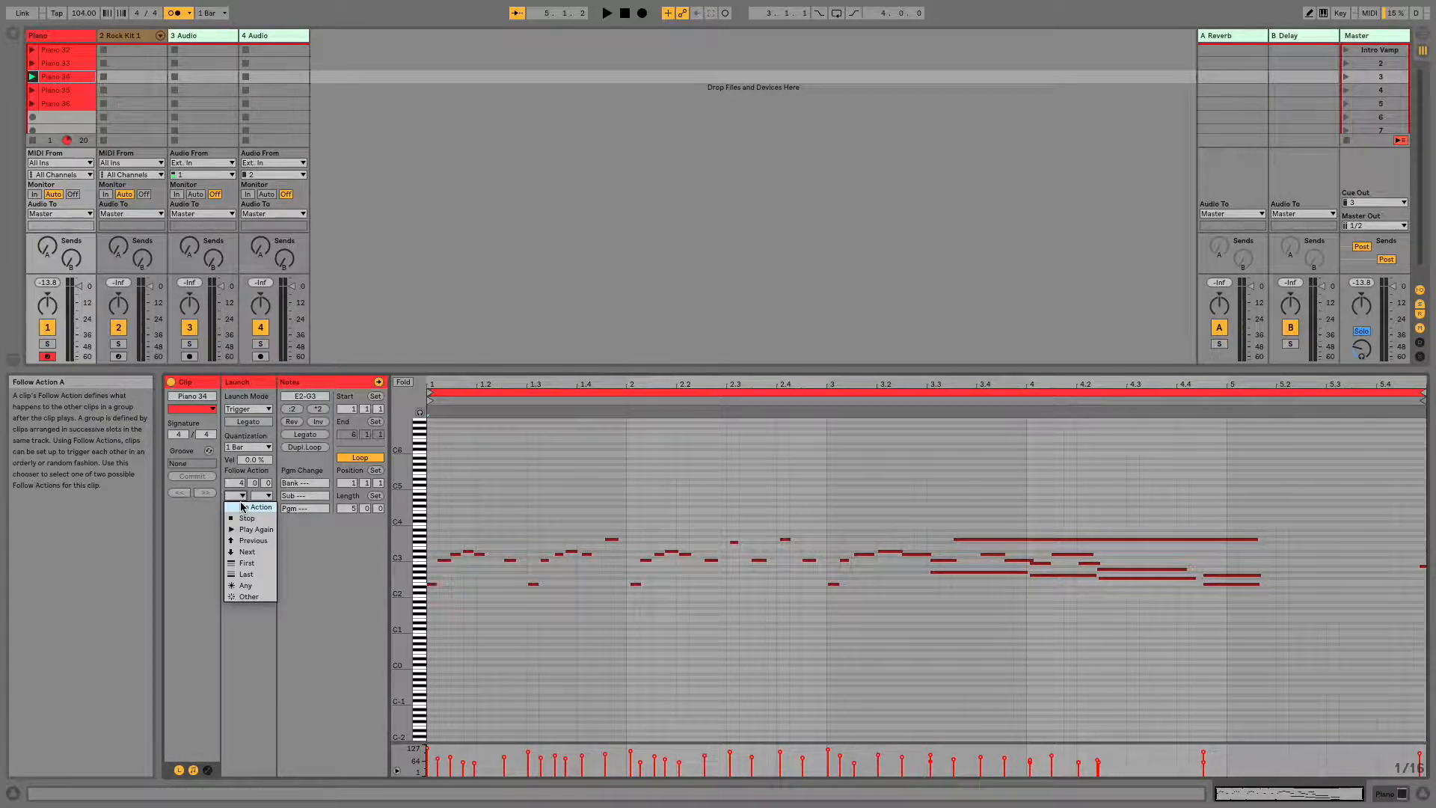
pyautogui.click(268, 566)
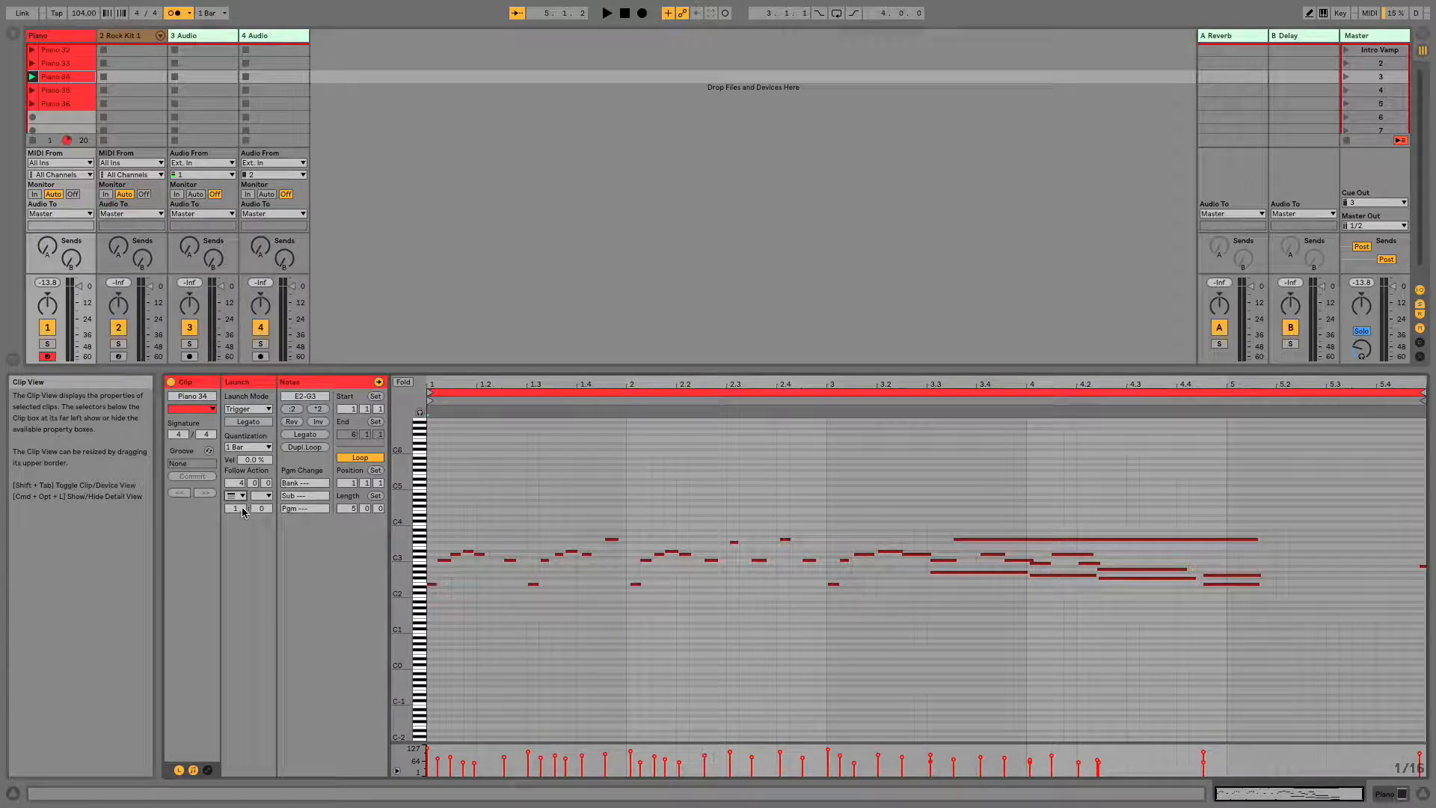
pyautogui.click(269, 496)
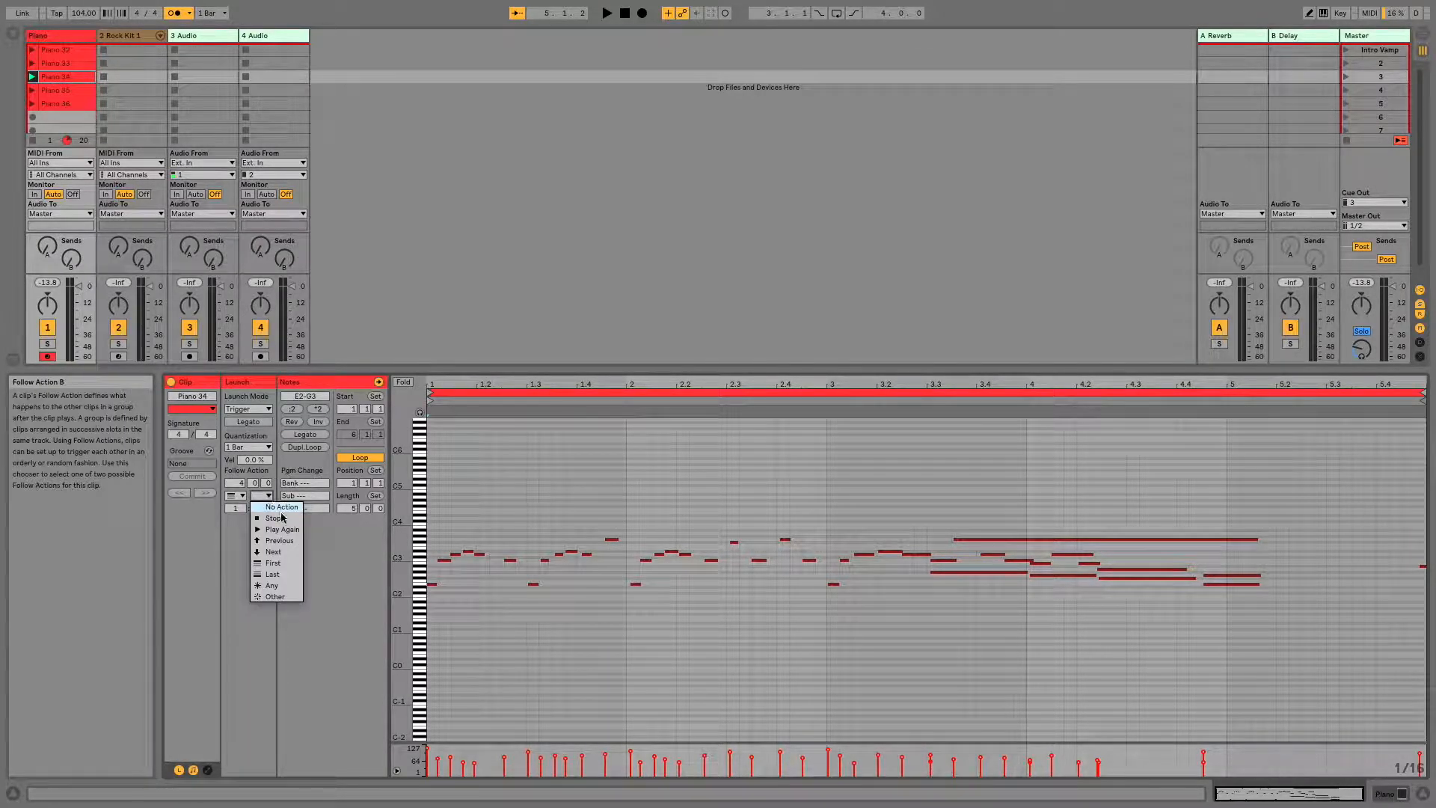
pyautogui.click(287, 588)
pyautogui.moveTo(263, 511); pyautogui.dragTo(262, 503)
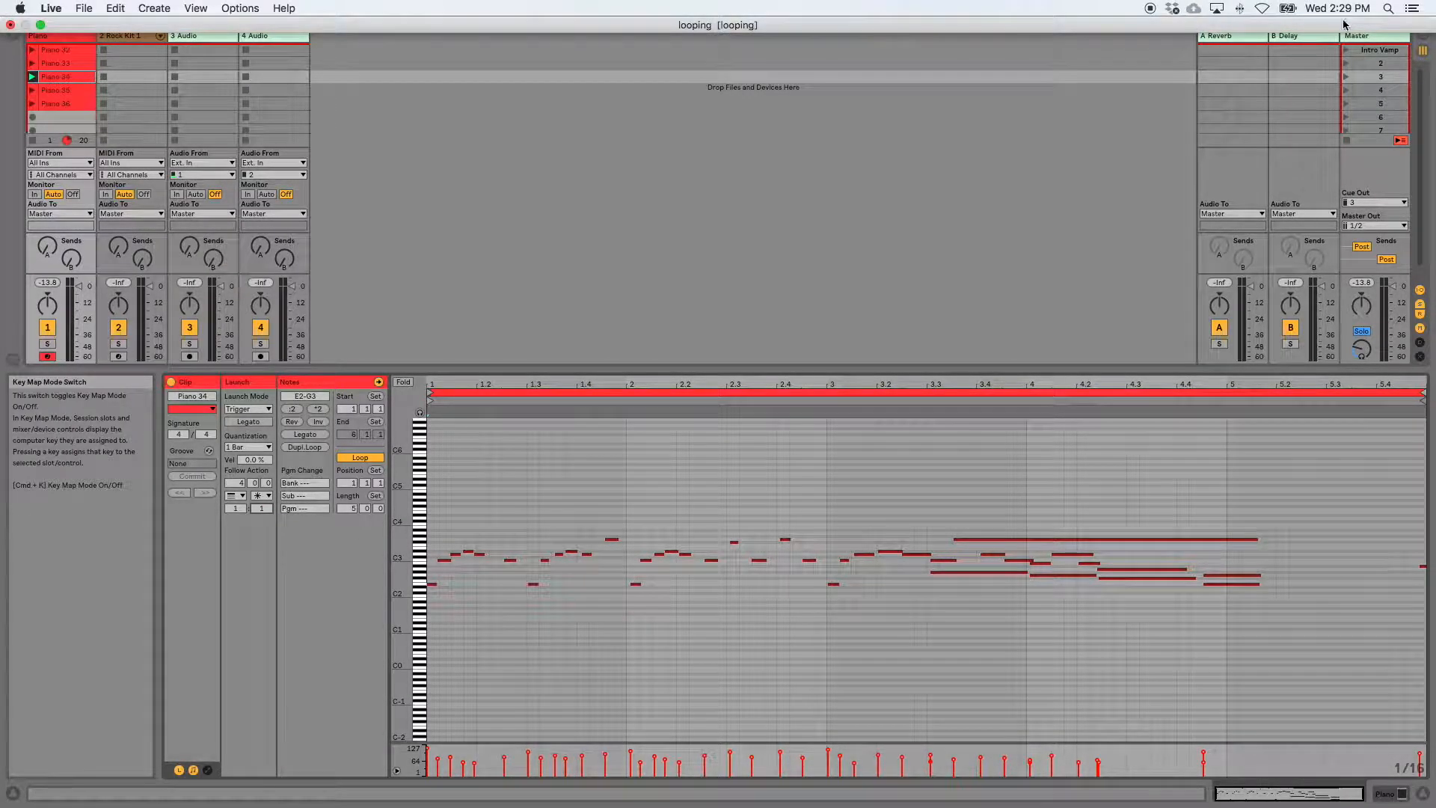
pyautogui.click(1345, 77)
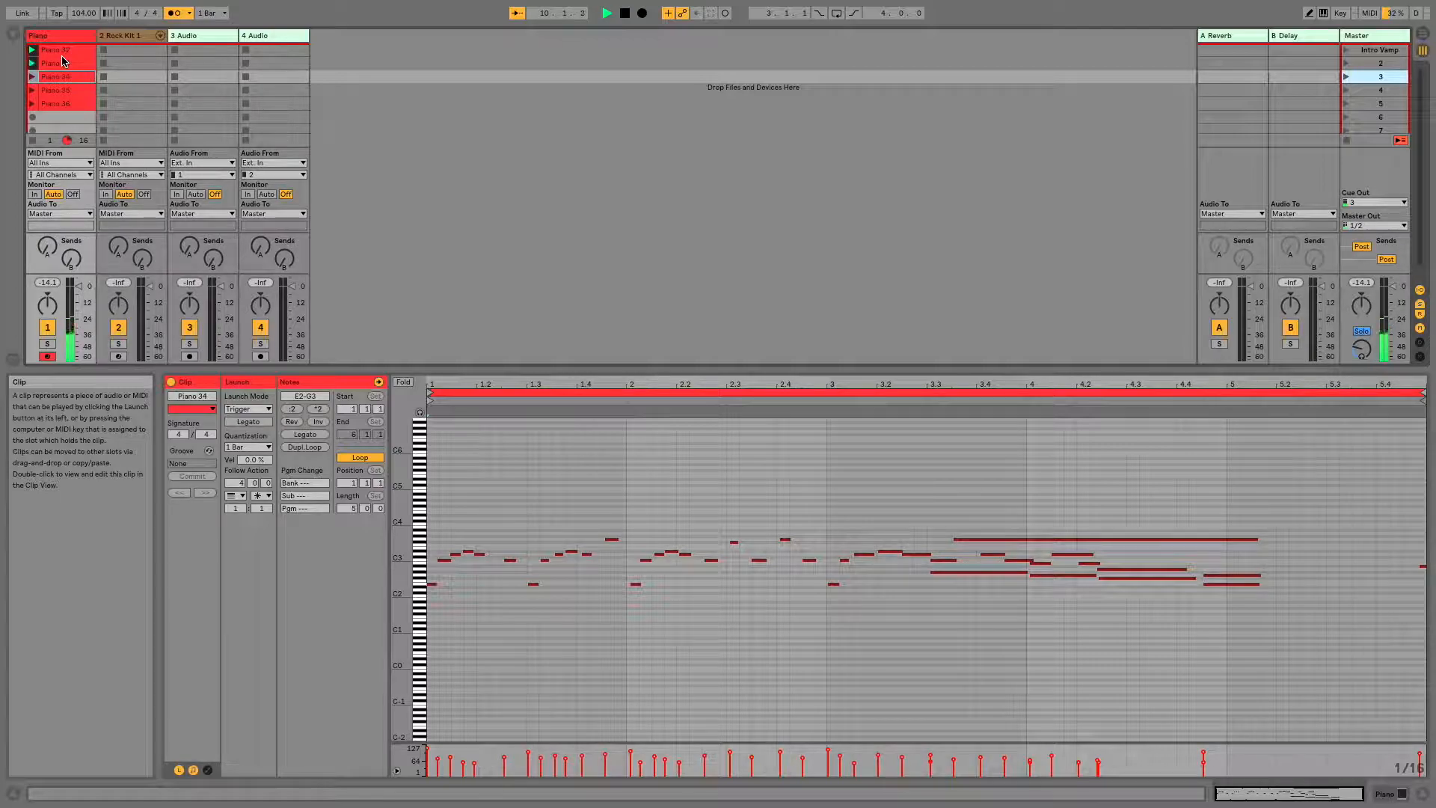
# - Delete all five recorded clips from the Piano track
pyautogui.click(63, 51)
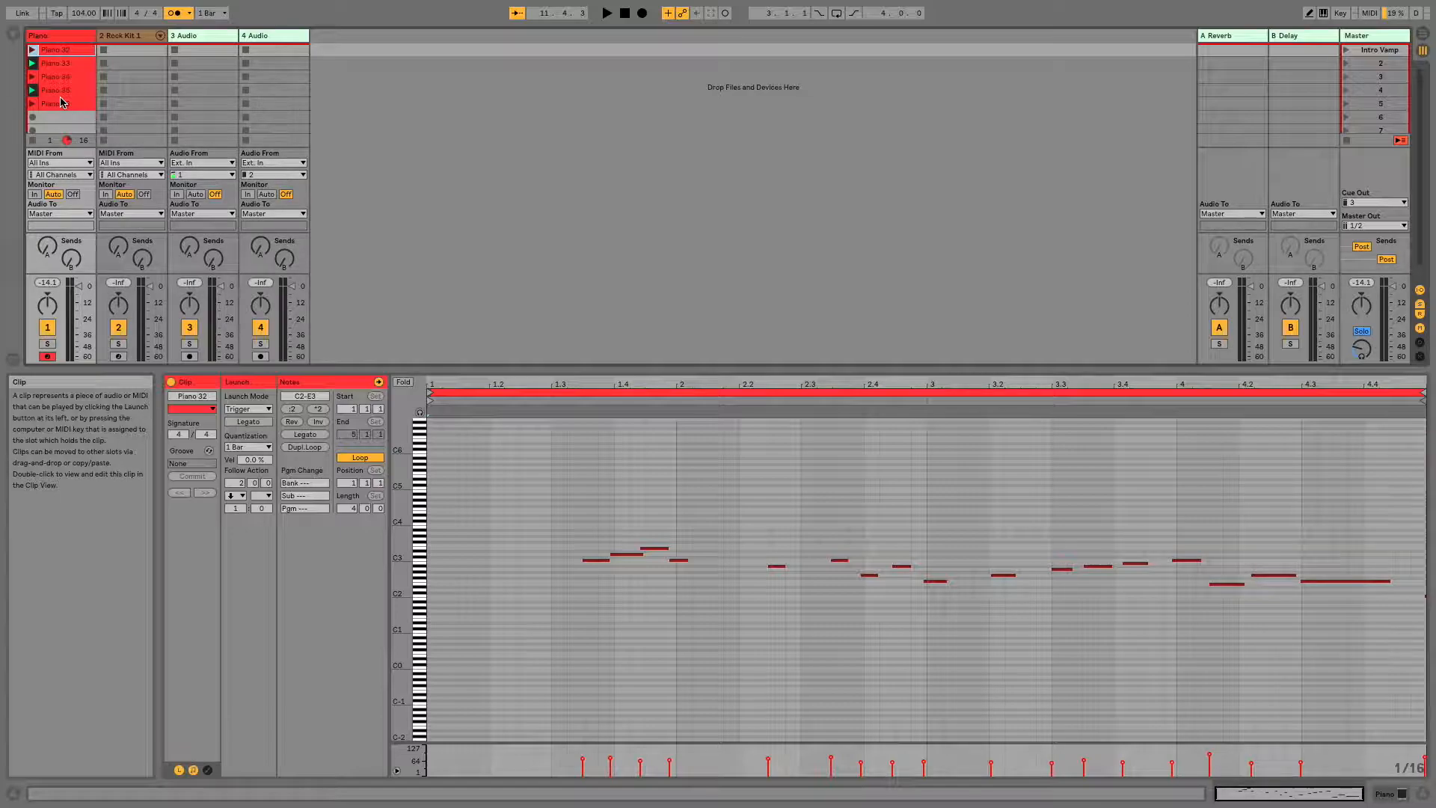
pyautogui.keyDown('shift'); pyautogui.click(69, 100); pyautogui.keyUp('shift')
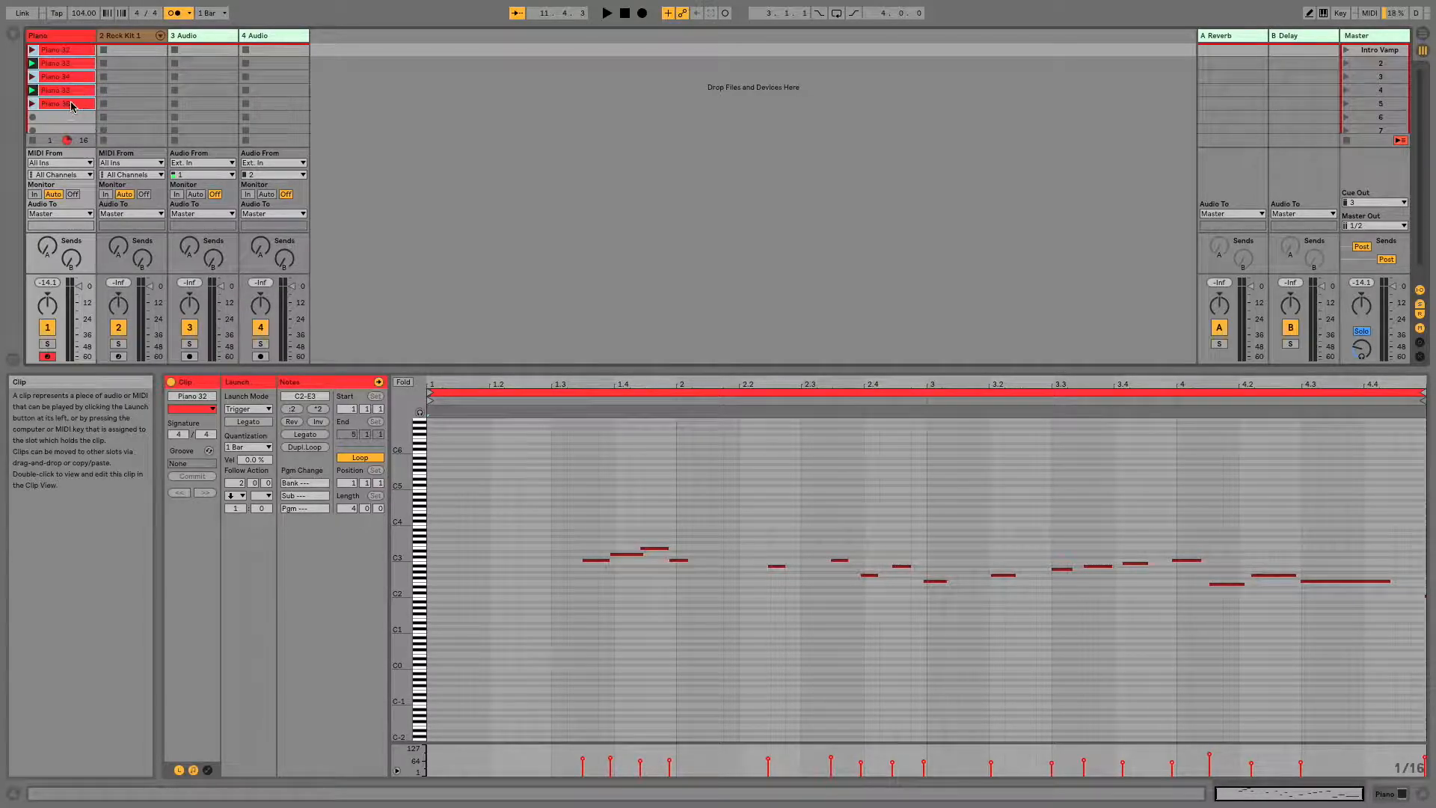
pyautogui.press('Delete')
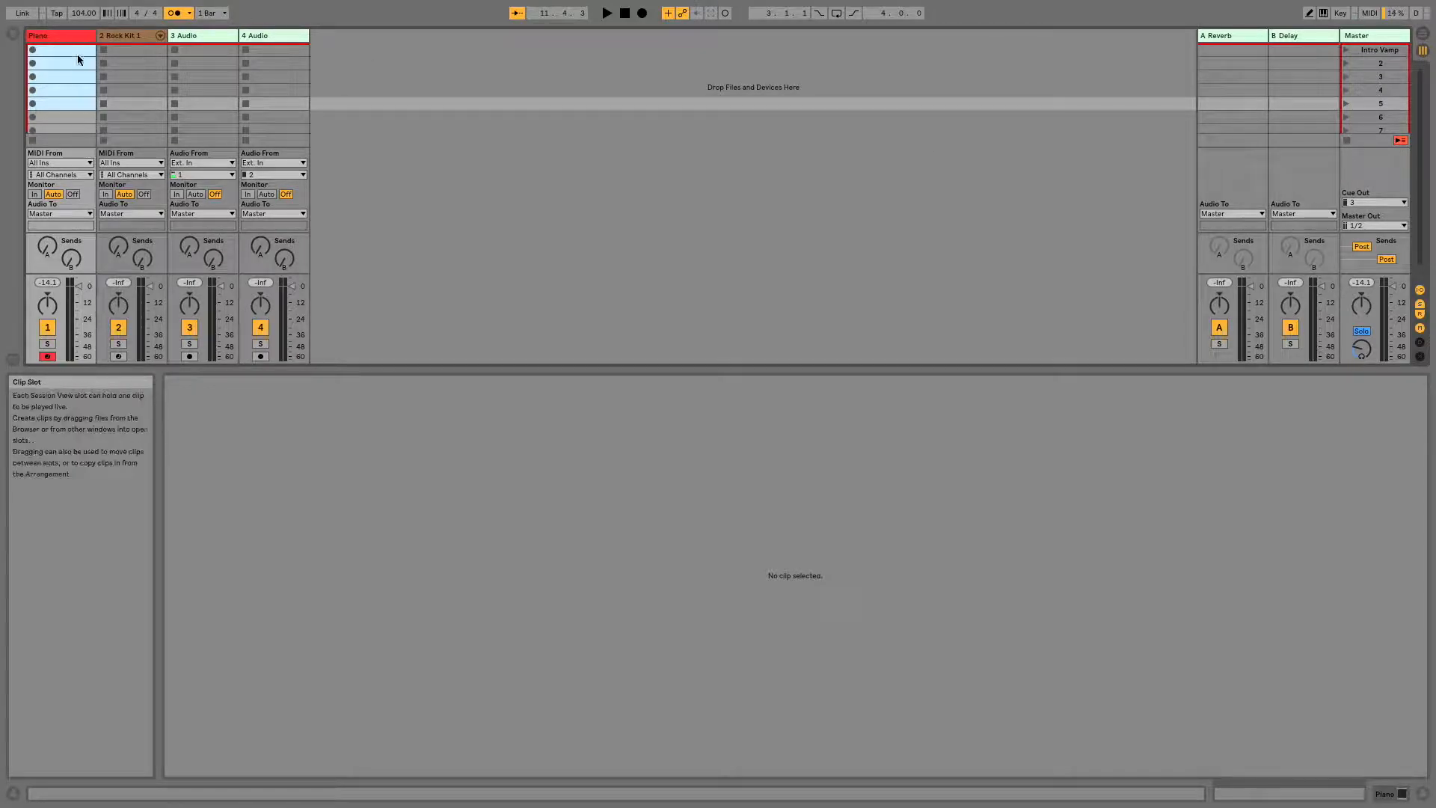
# - Record three new MIDI clips of 4, 2 and 4 bars into the first three slots of the Piano track
pyautogui.click(79, 54)
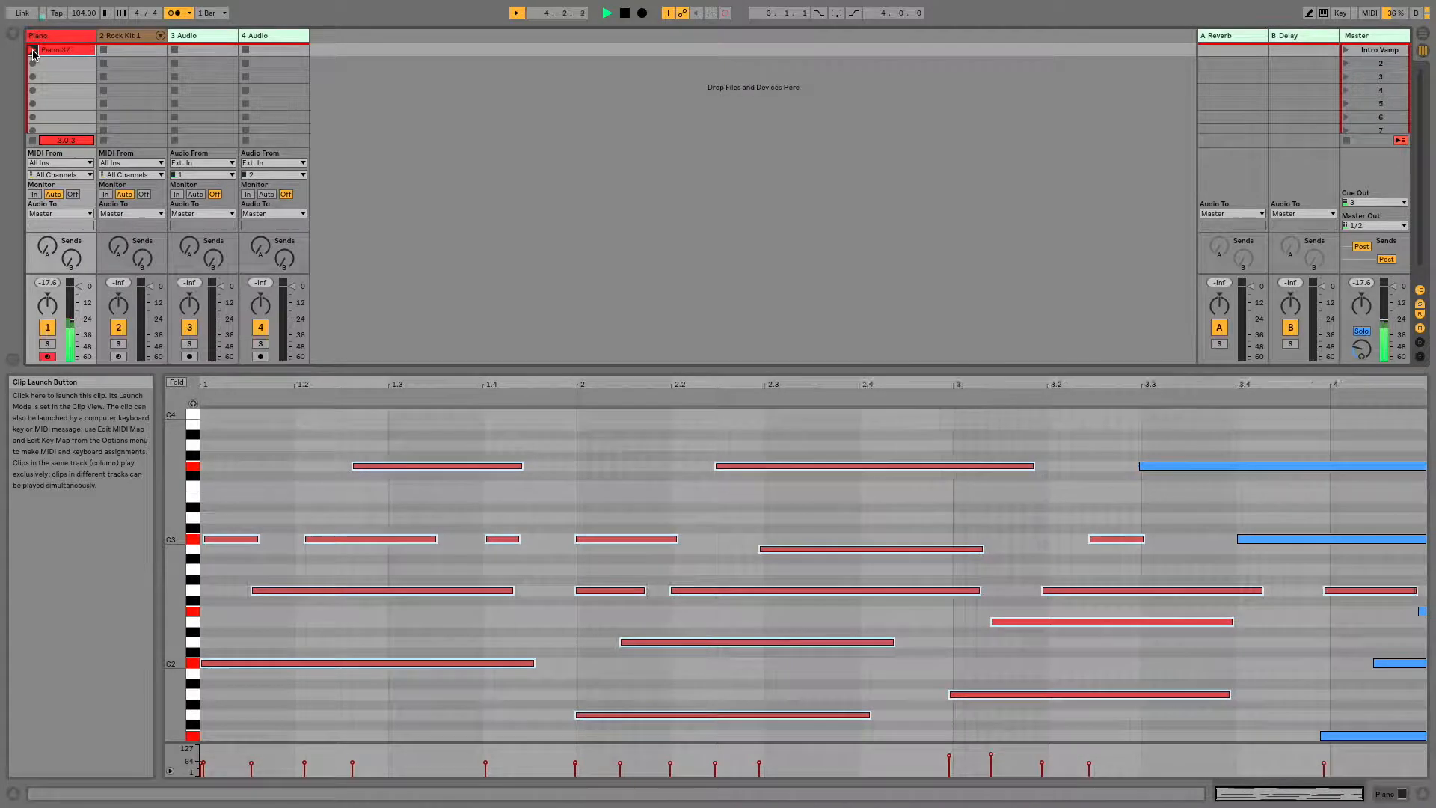
pyautogui.click(33, 51)
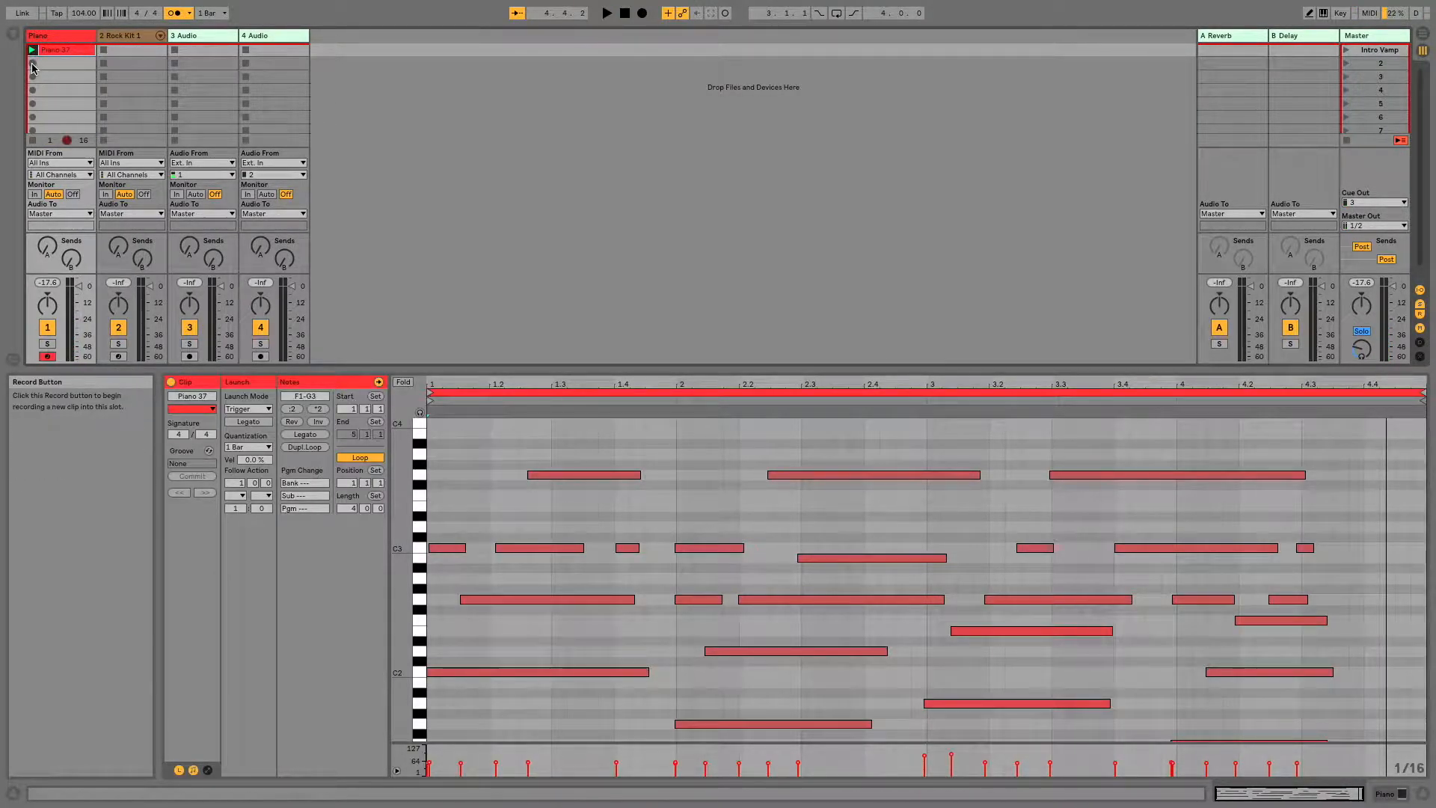
pyautogui.click(32, 64)
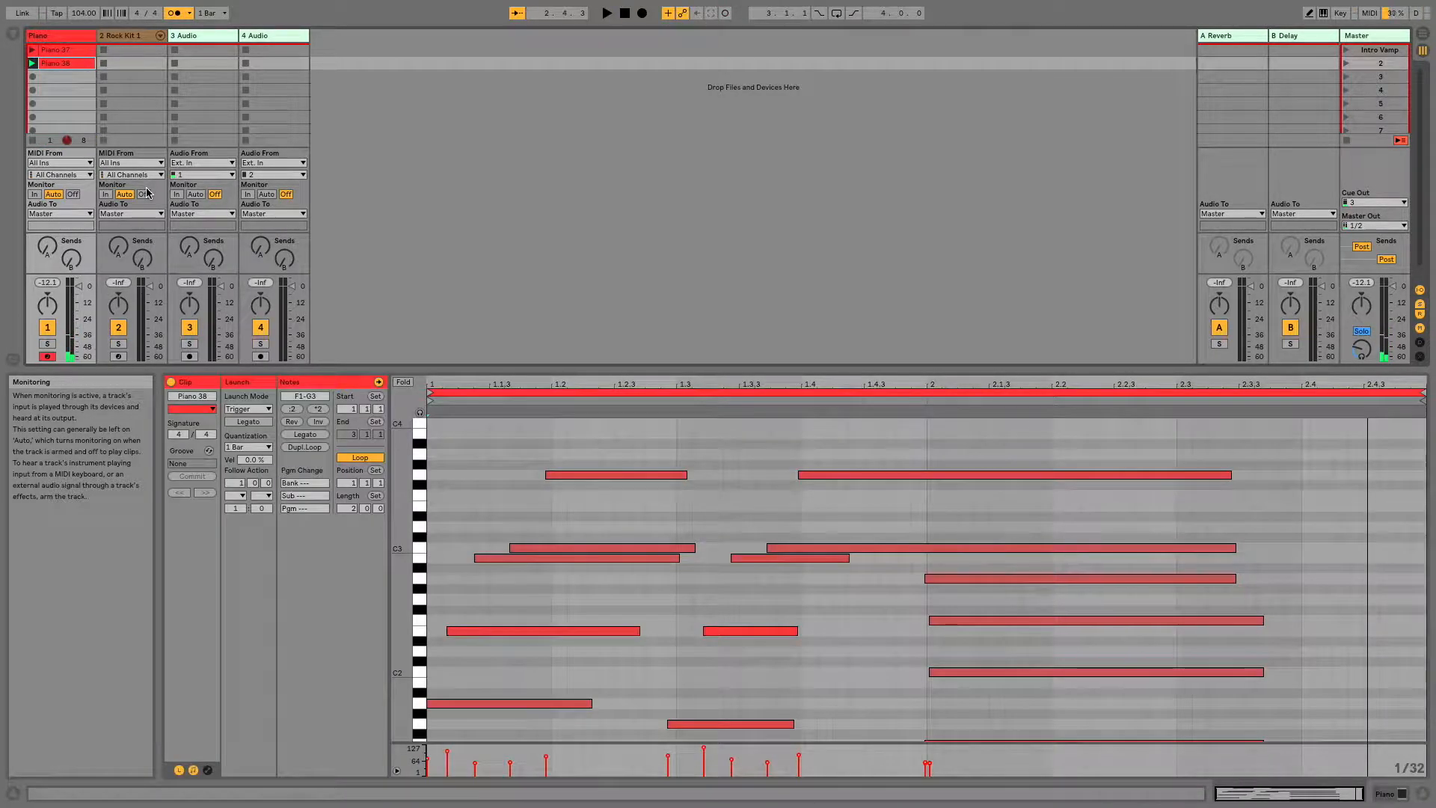
pyautogui.click(32, 76)
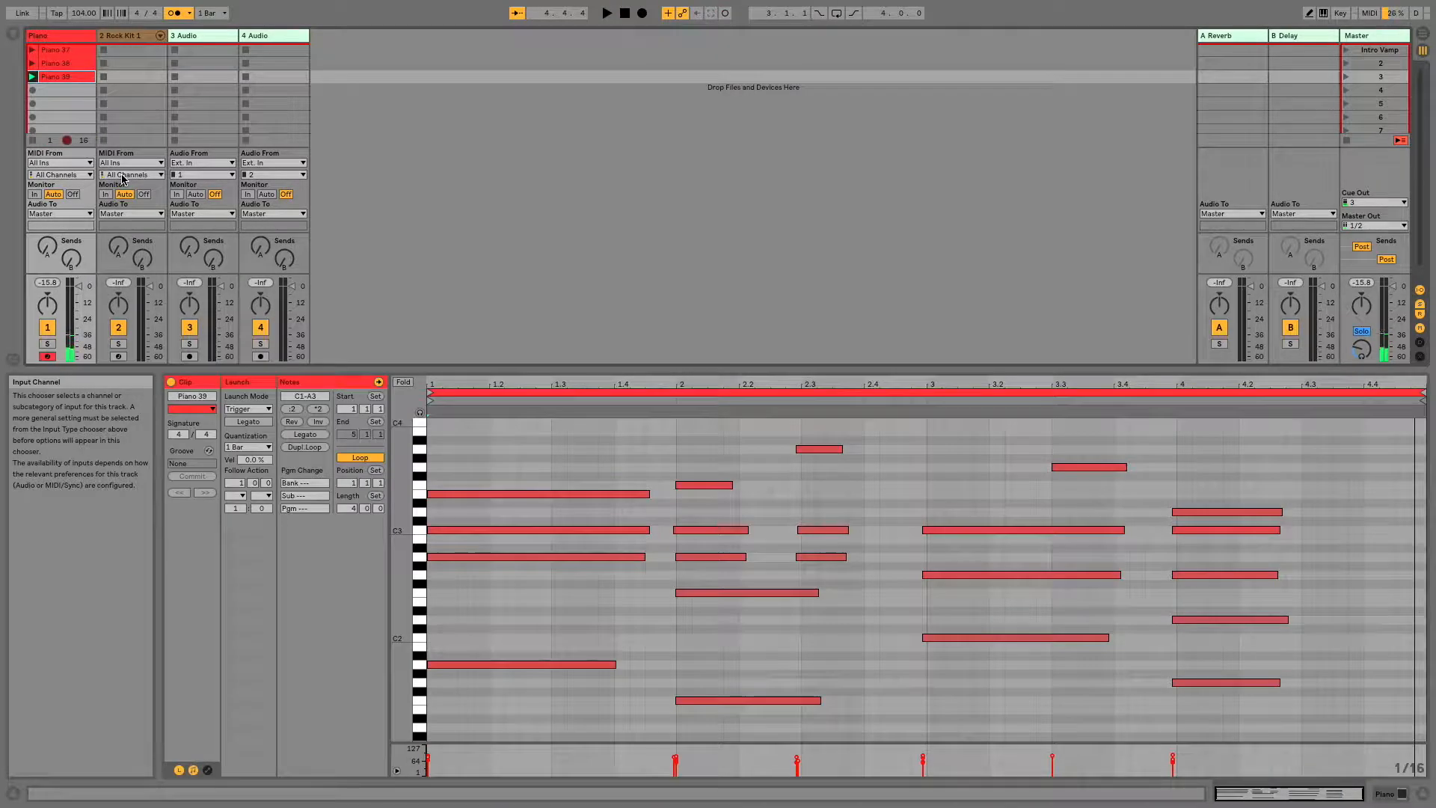
# - Give the first Piano clip the Follow Action Next after 8 bars
pyautogui.click(60, 50)
pyautogui.click(69, 77)
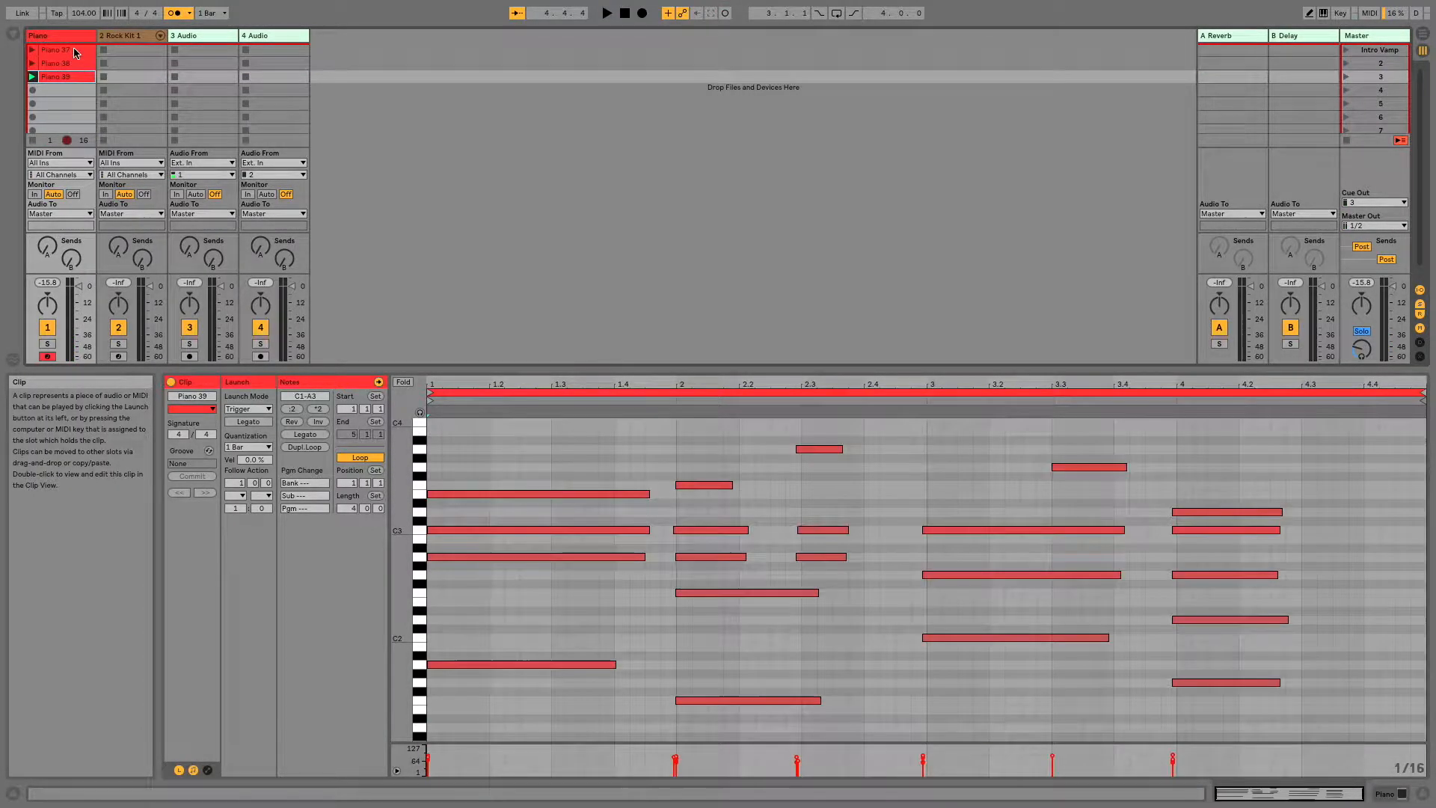
pyautogui.click(60, 50)
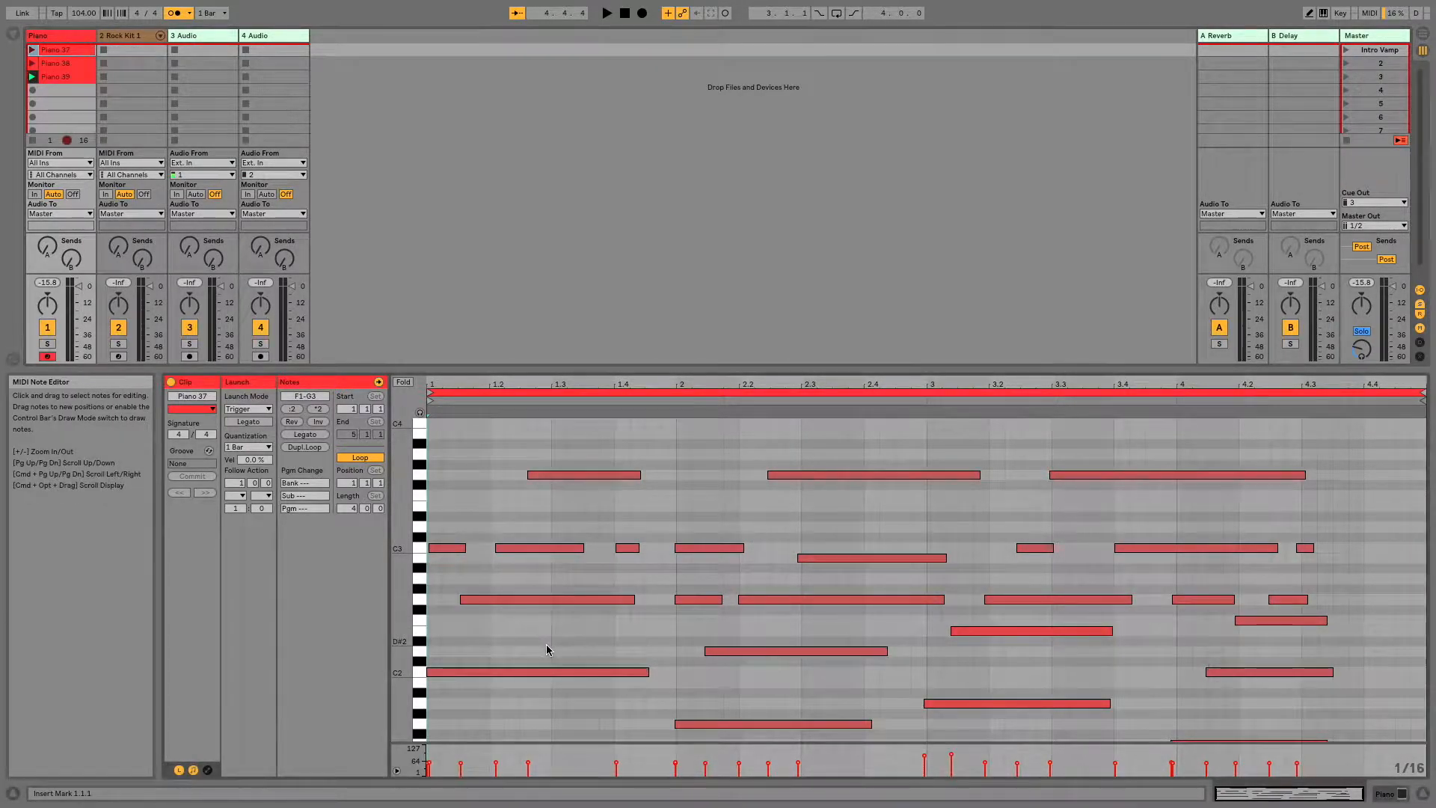
pyautogui.click(237, 495)
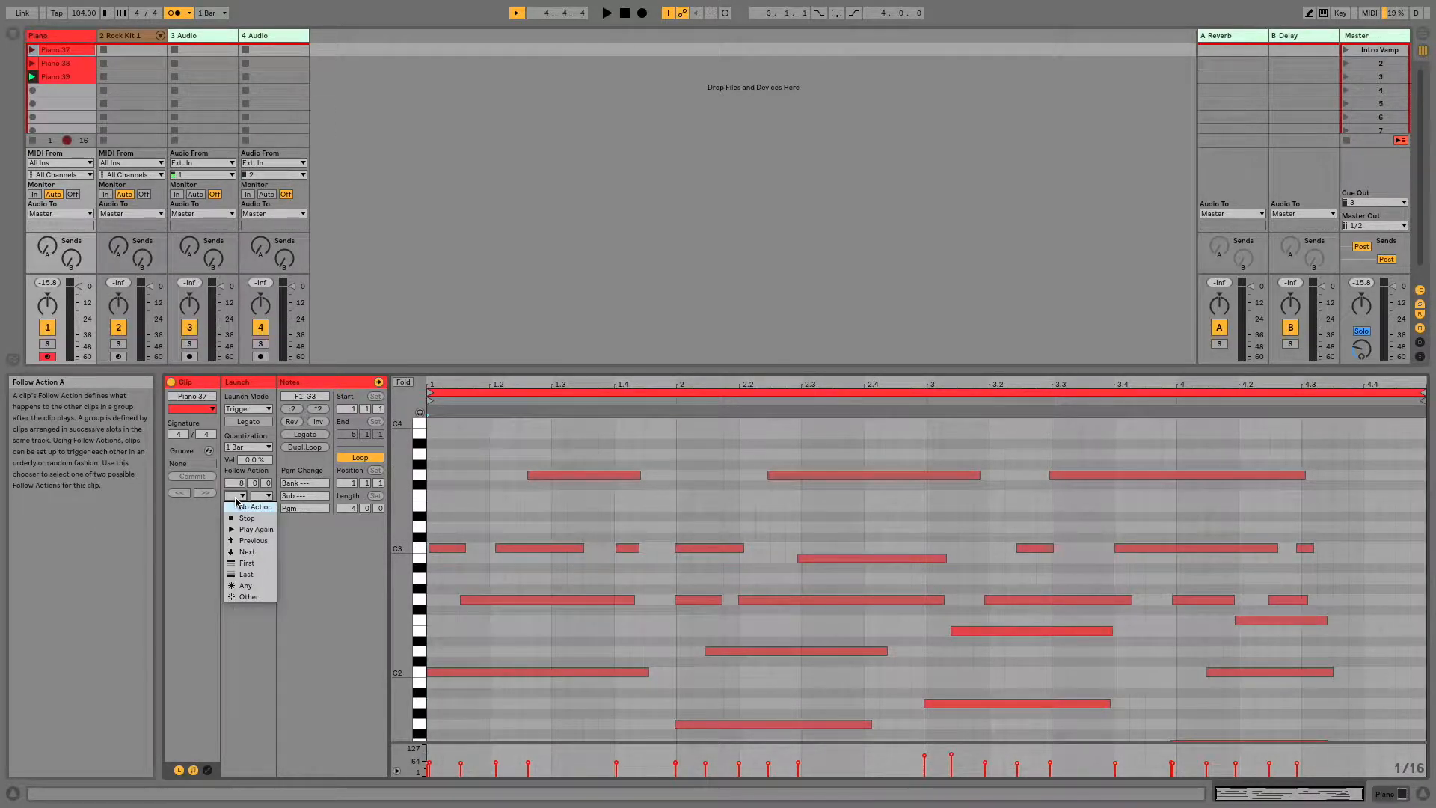
pyautogui.click(255, 554)
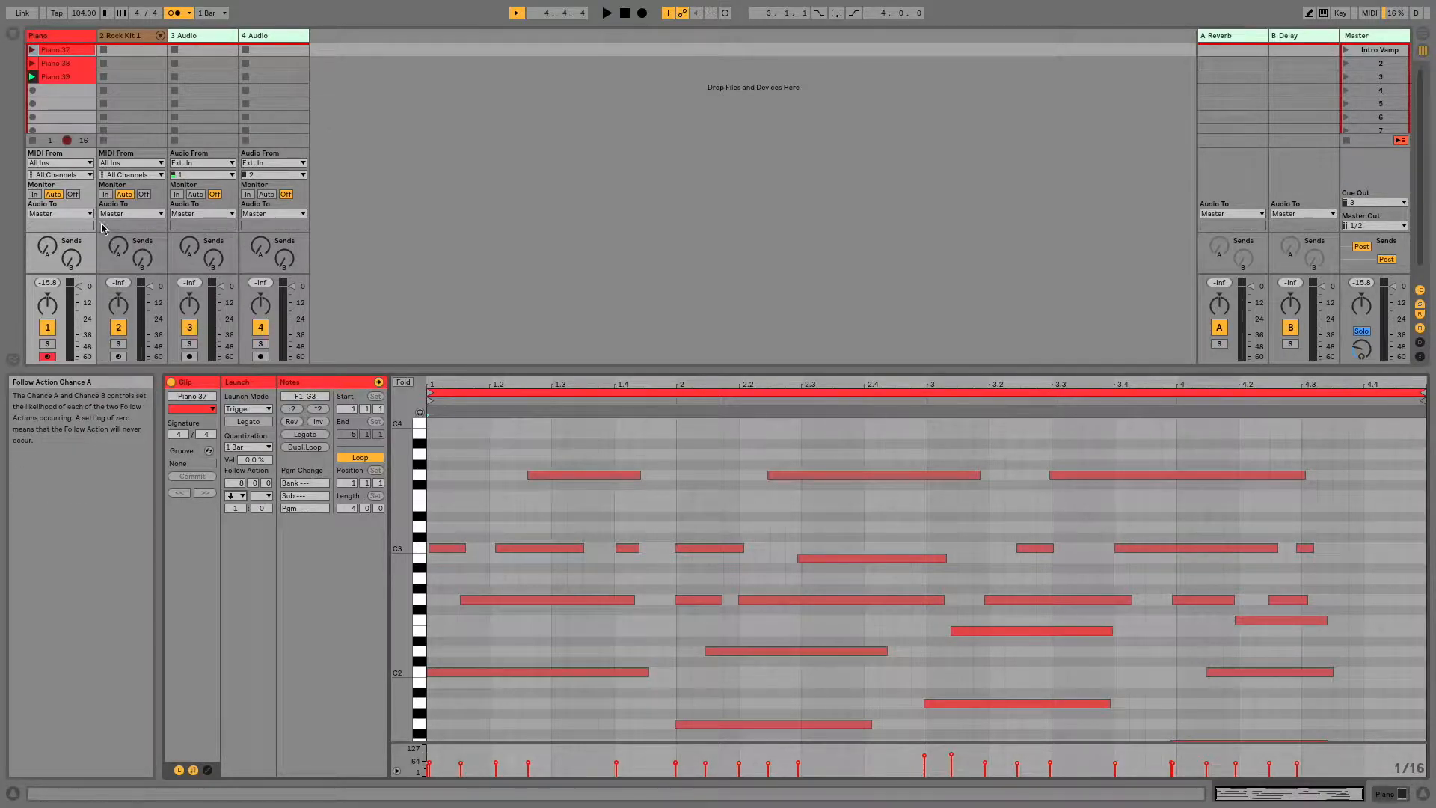
# - Give the second Piano clip the Follow Action Next after 4 bars
pyautogui.click(62, 63)
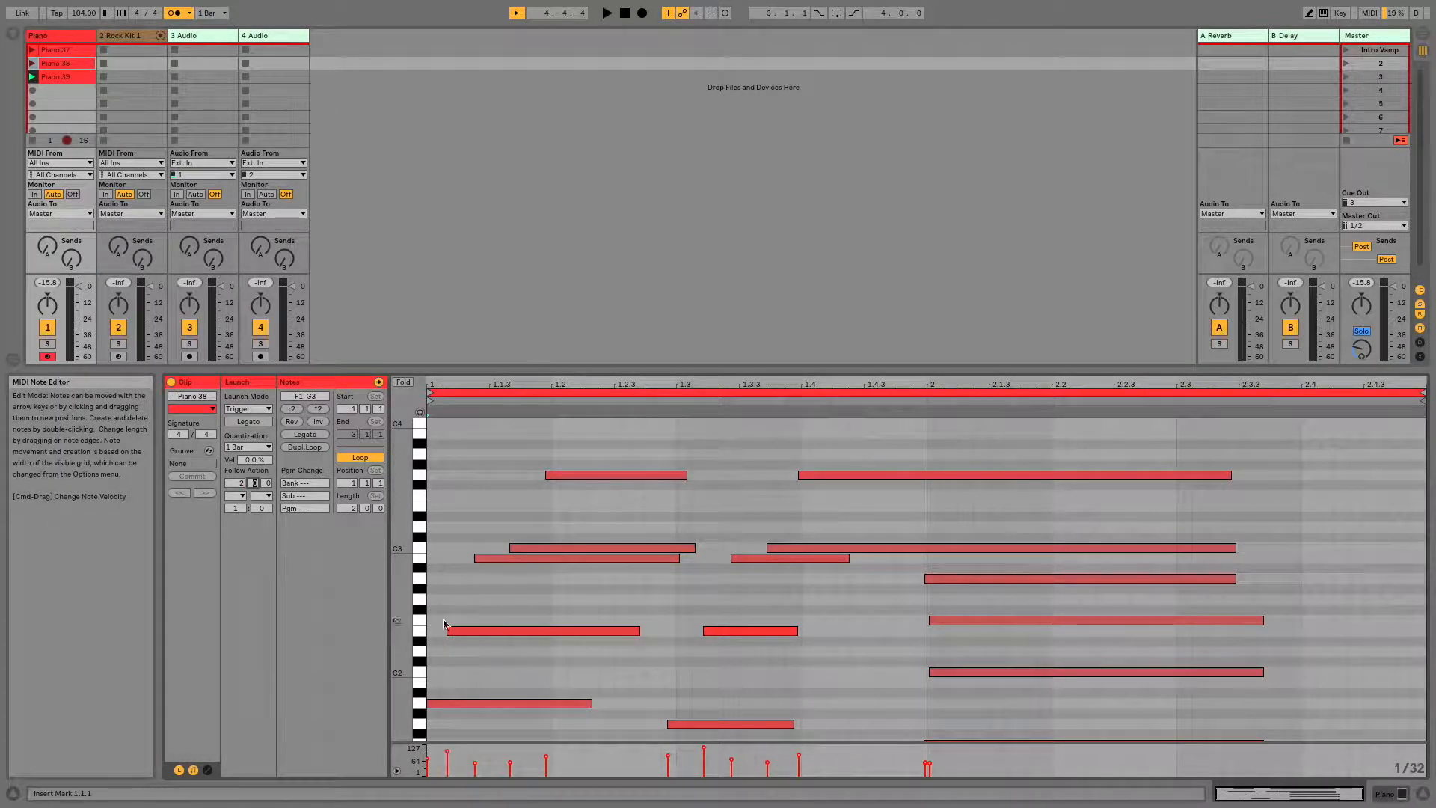
pyautogui.click(235, 495)
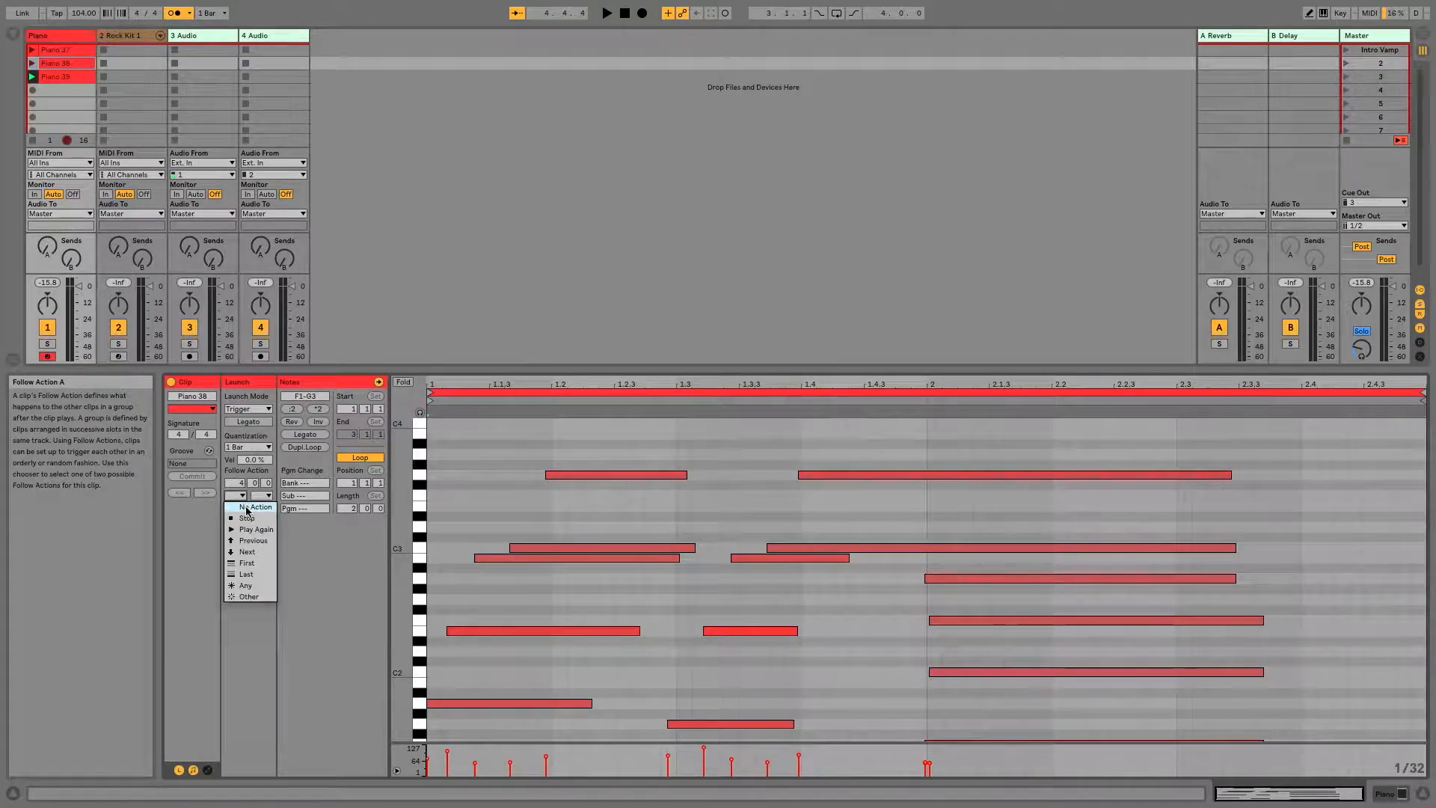
pyautogui.click(247, 551)
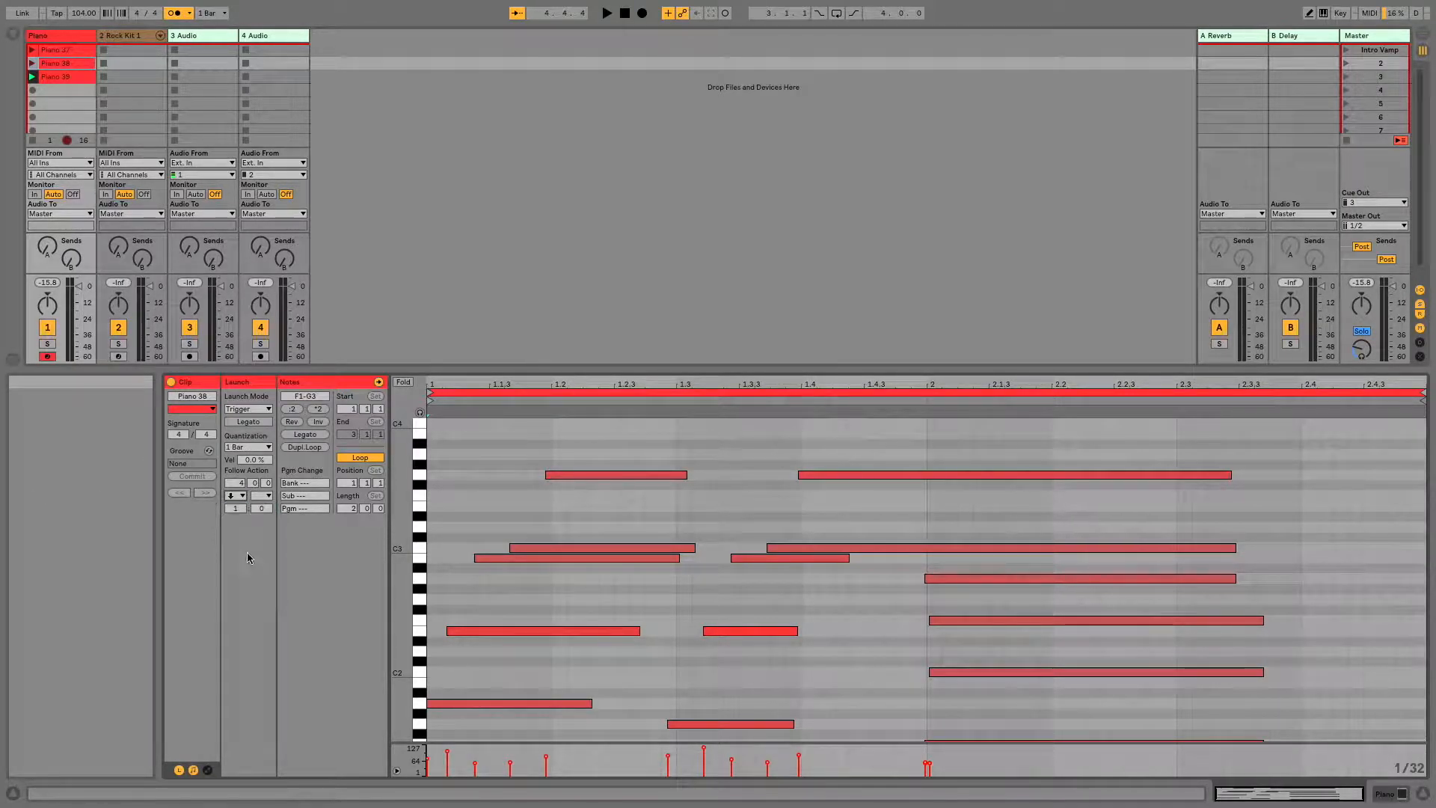
# - Give the third Piano clip the Follow Action First after 4 bars
pyautogui.click(61, 81)
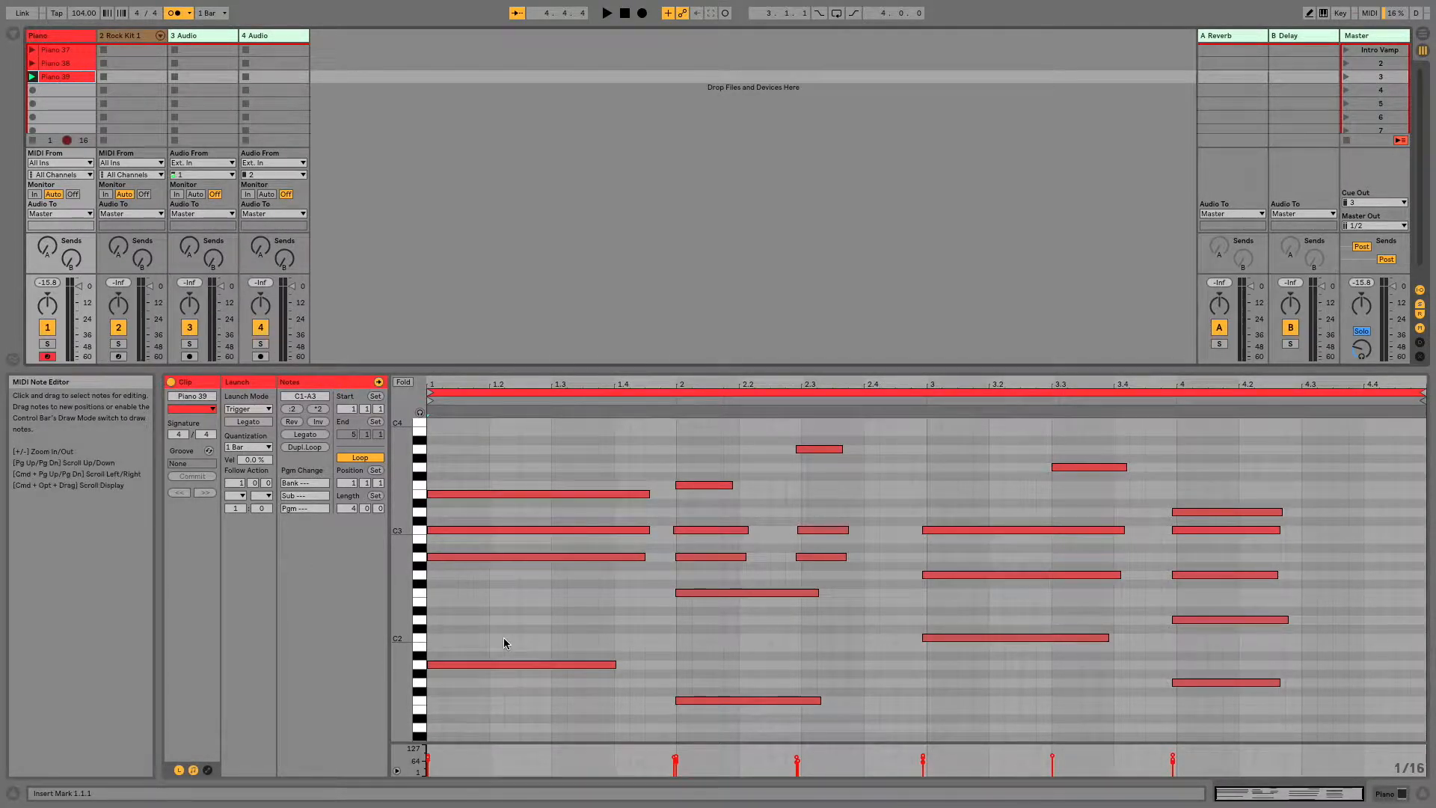
pyautogui.click(243, 498)
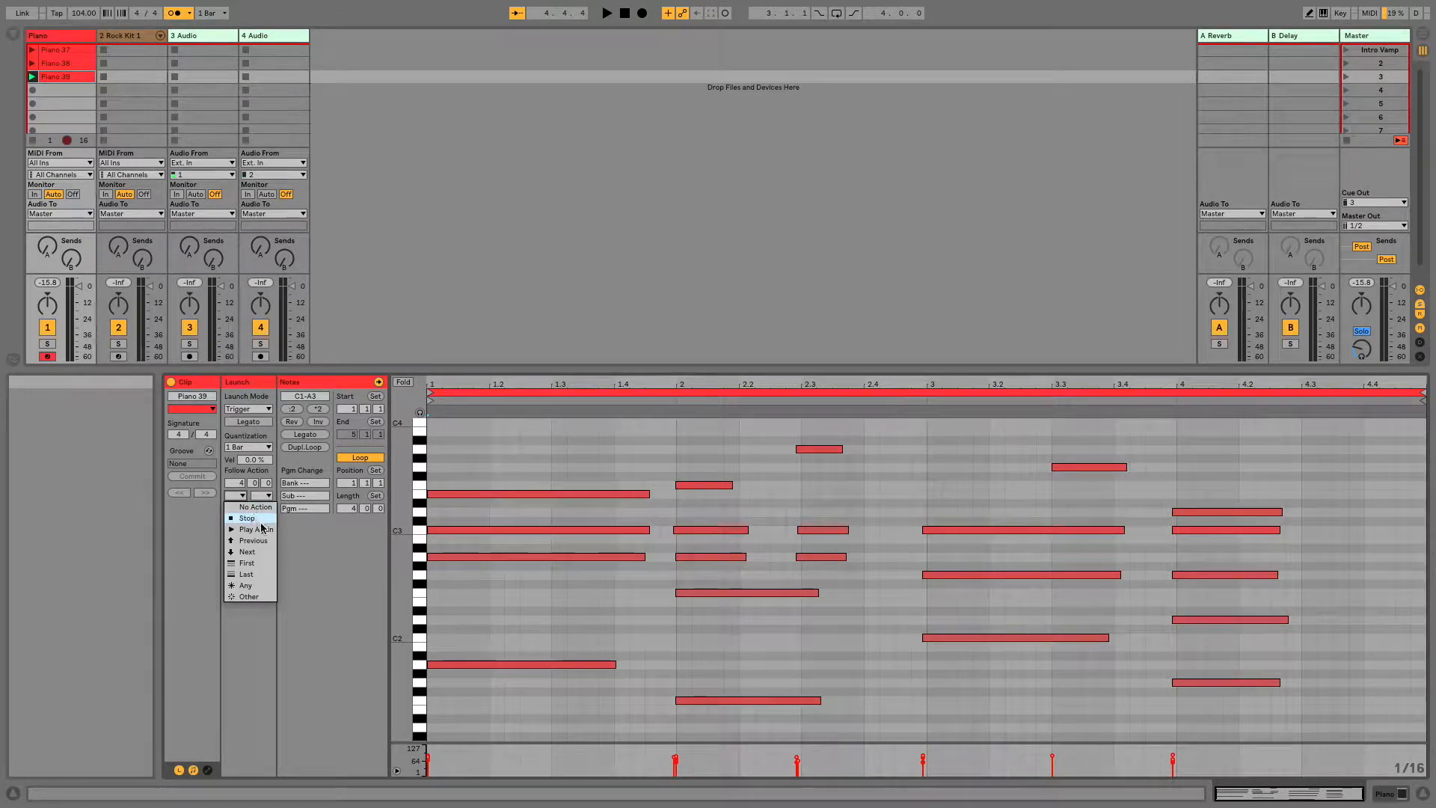
pyautogui.click(265, 564)
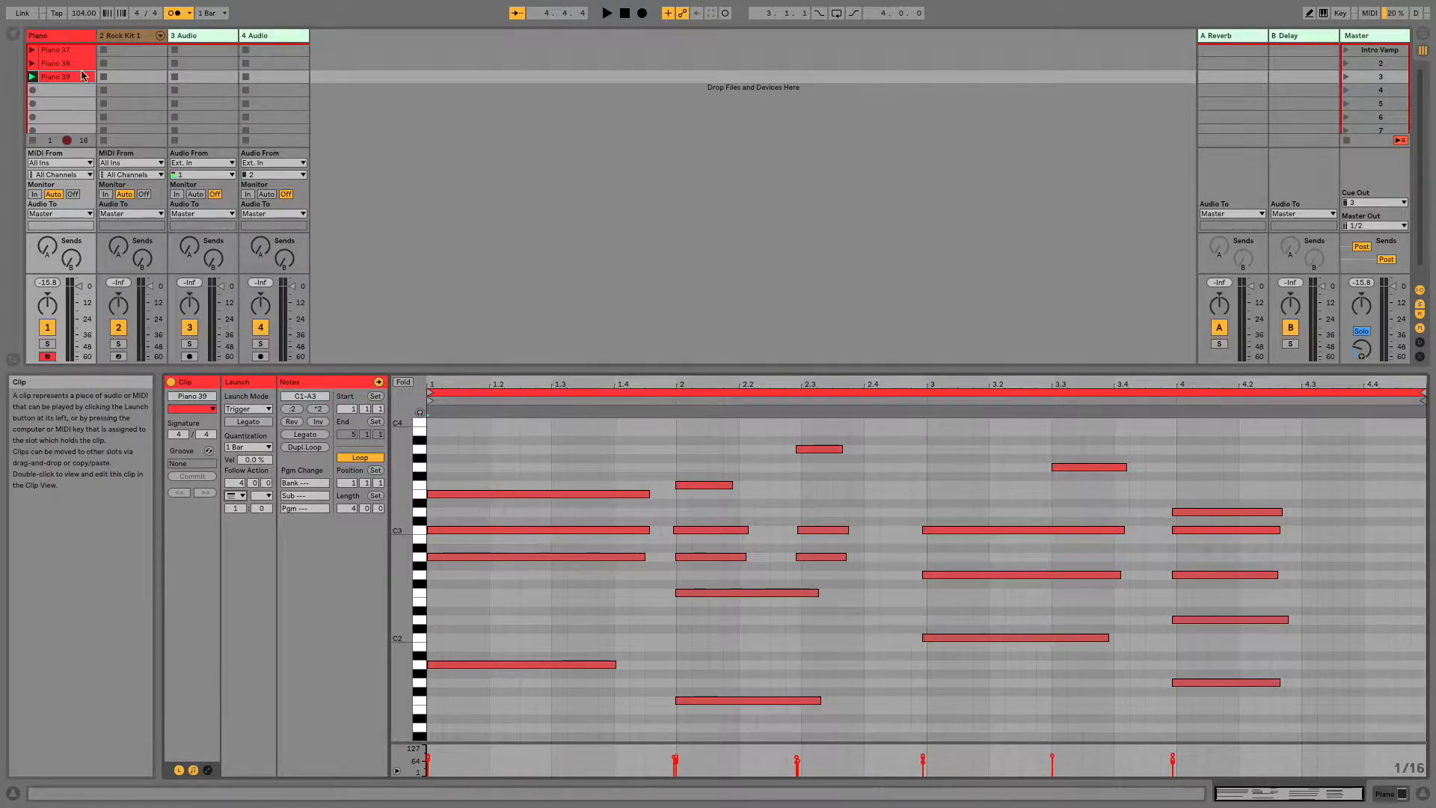
# - Test the three-clip chain by playing the Intro Vamp scene with the metronome turned off, and stop playback
pyautogui.click(1348, 51)
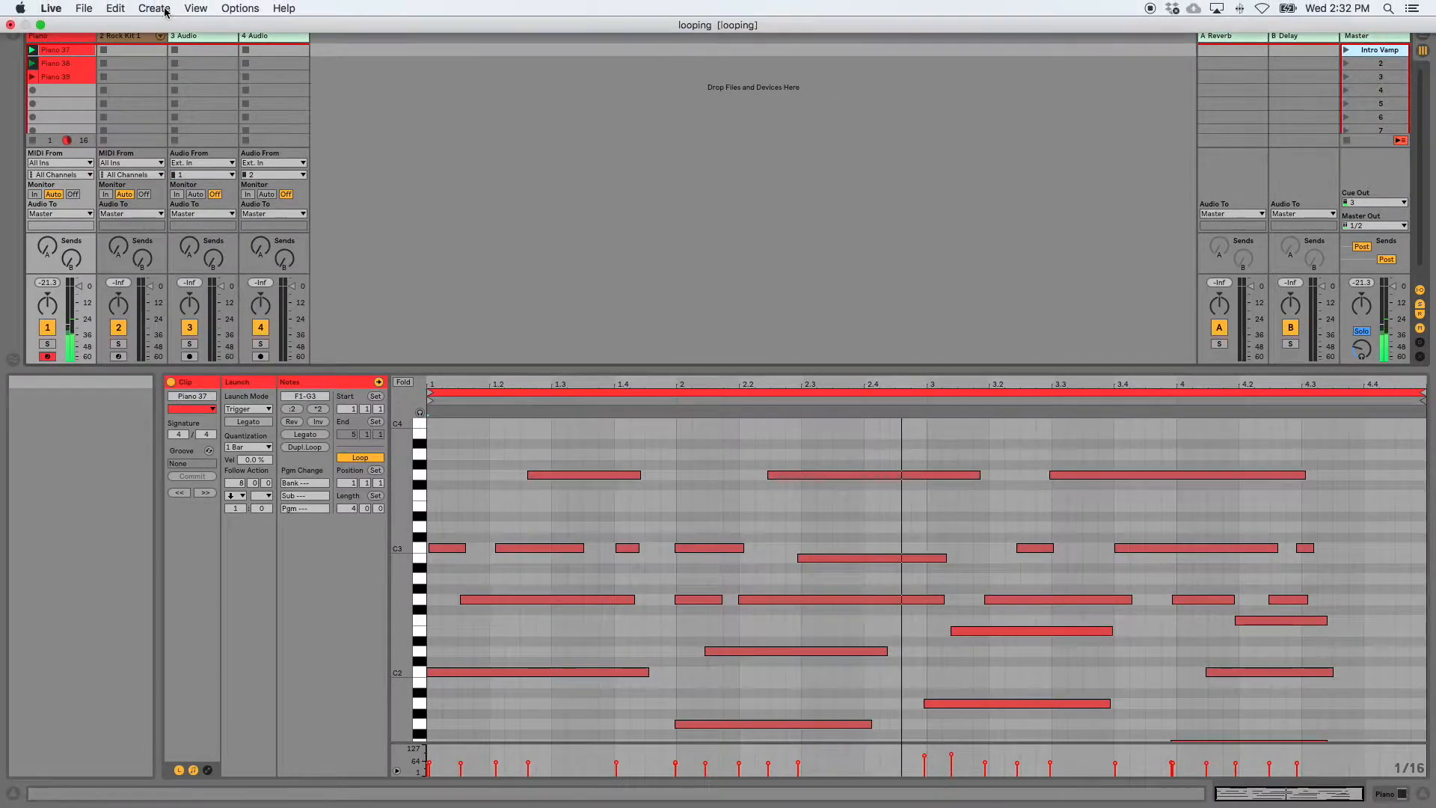
pyautogui.click(174, 15)
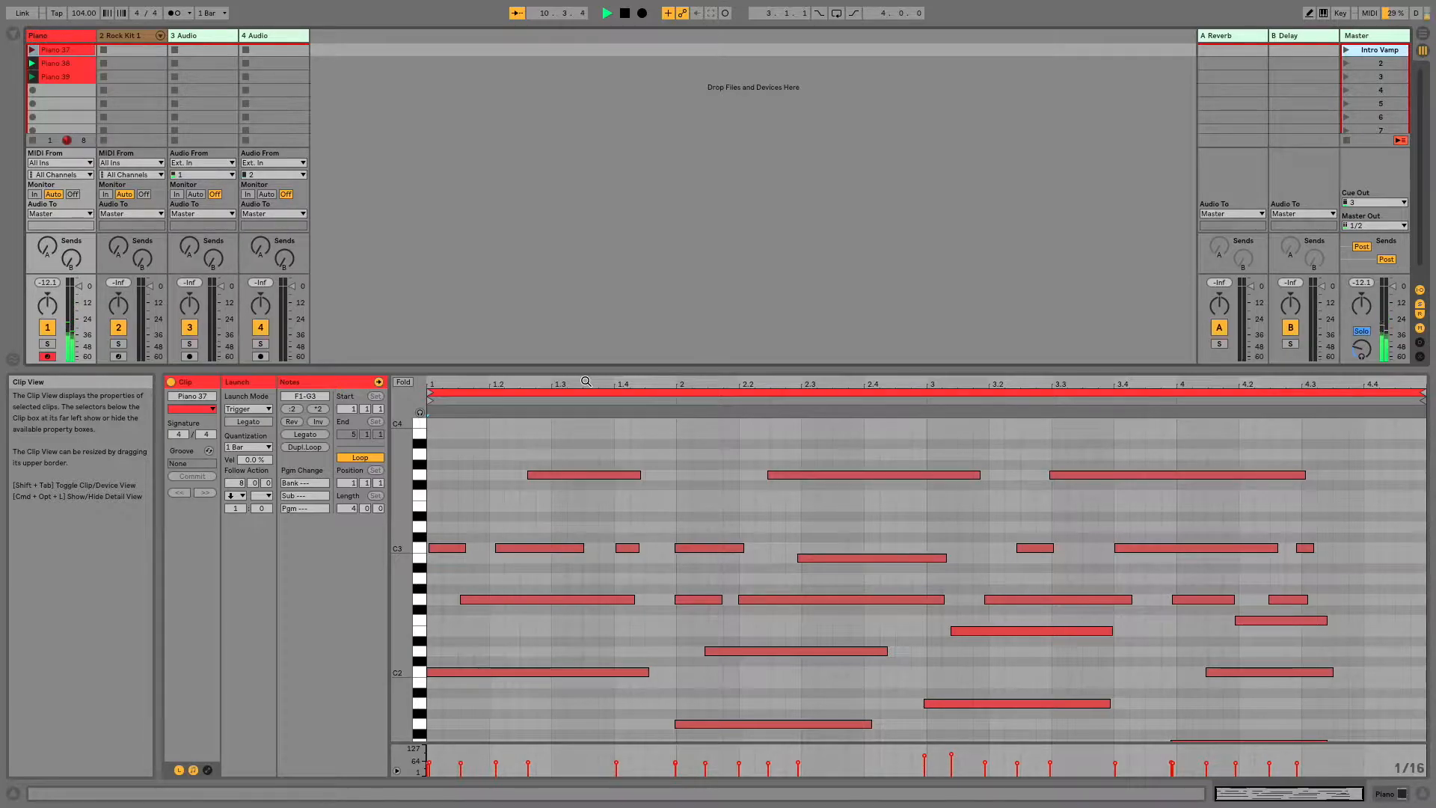
pyautogui.click(79, 65)
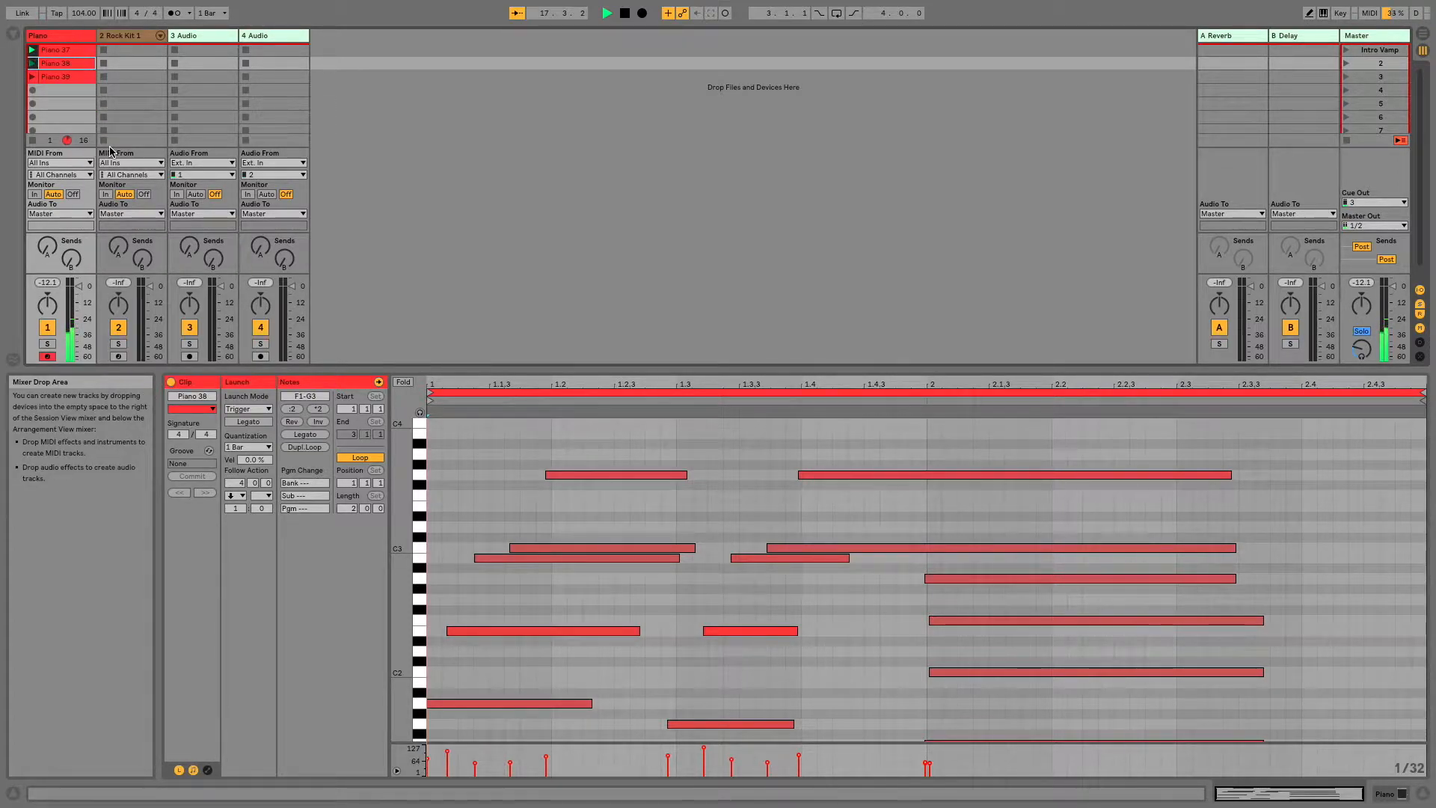
pyautogui.press('space')
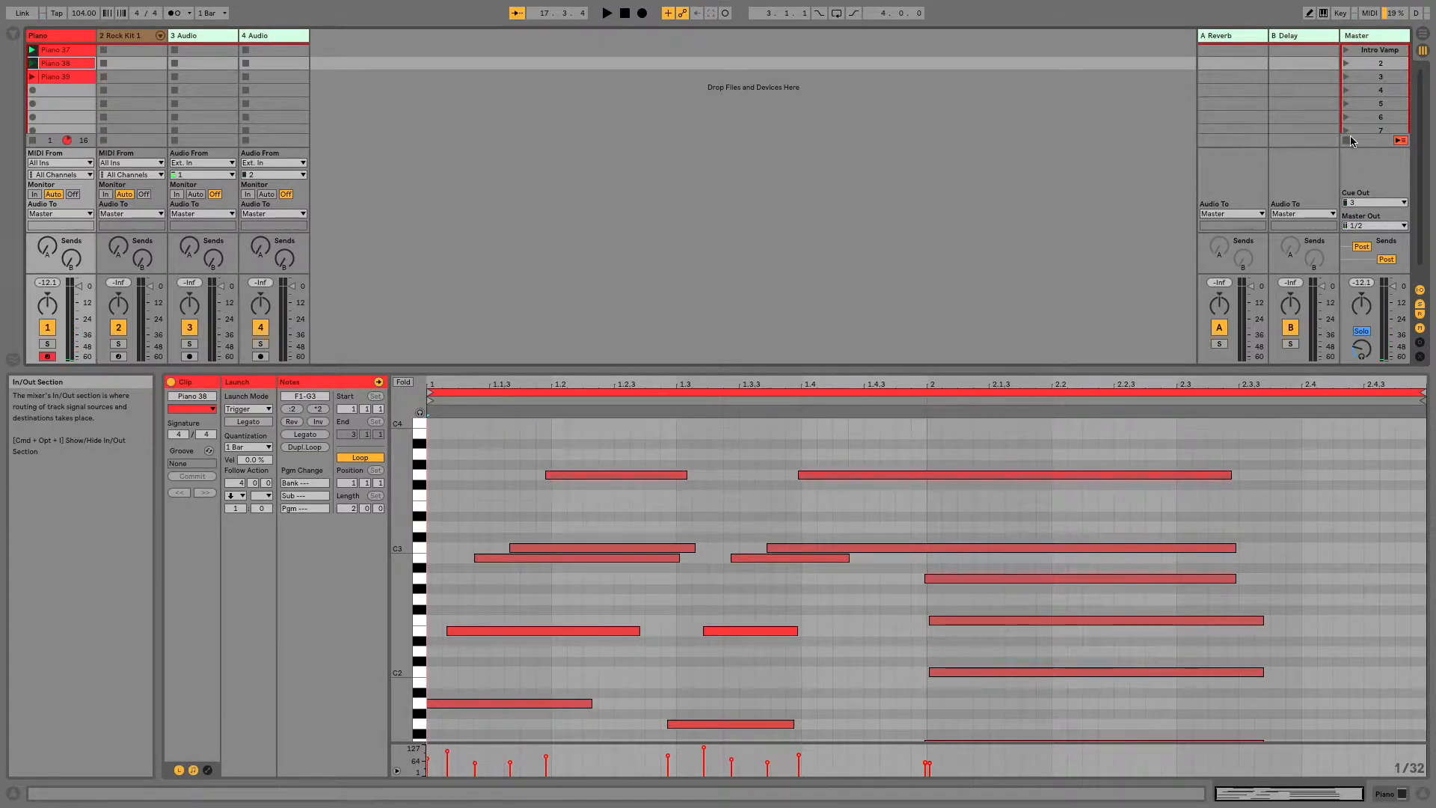